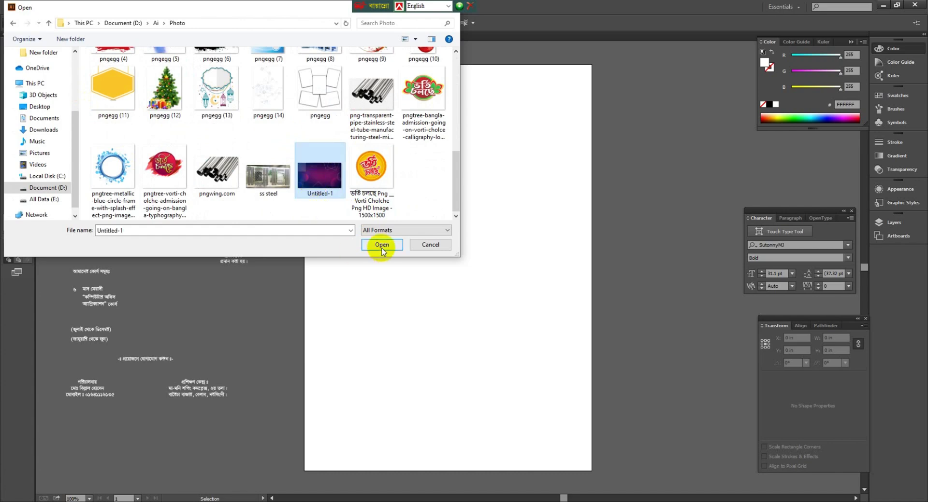
- Open the Untitled-1 background image from the Photo folder and select it on the artboard
click(381, 245)
key(ctrl+minus)
key(ctrl+minus)
key(ctrl+minus)
drag(306, 211, 564, 337)
key(ctrl+plus)
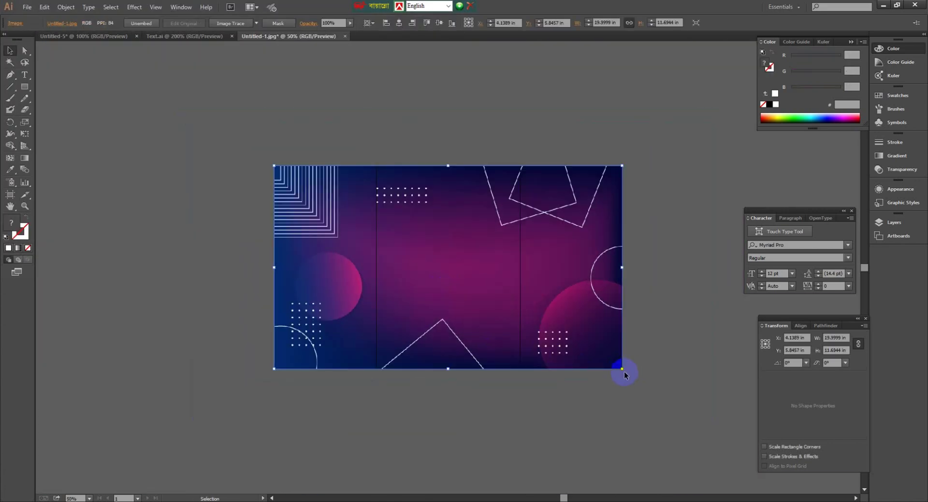
- Rotate the background image 90 degrees to portrait and enlarge it to about 12.35 × 21.12 in, covering the artboard
drag(625, 372, 270, 416)
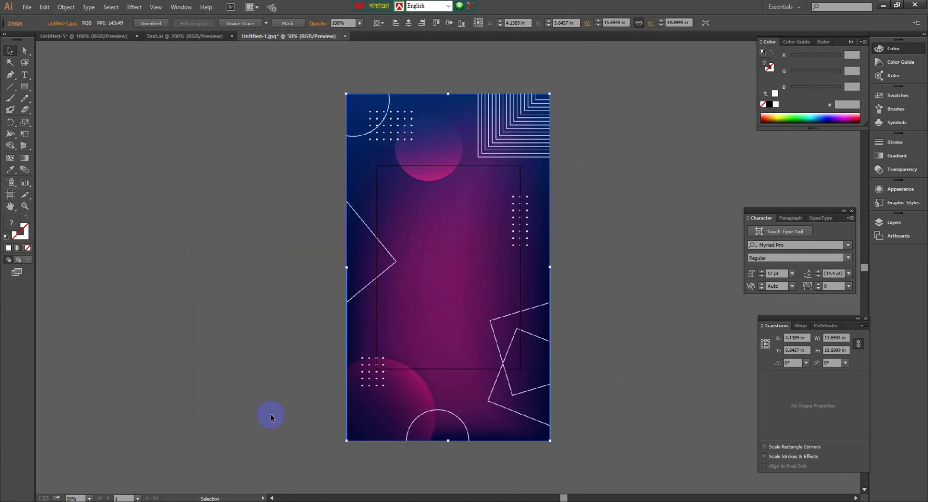
drag(434, 330, 435, 343)
drag(559, 451, 564, 462)
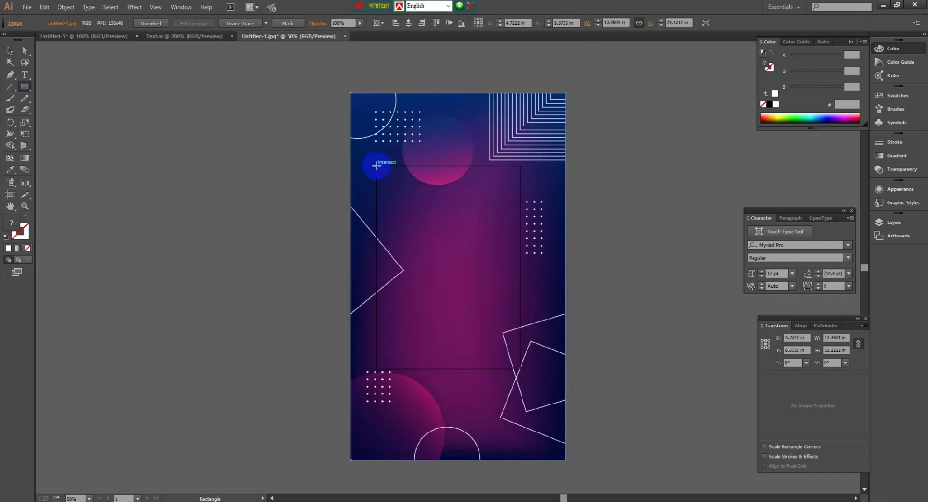
- Draw an 8.268 × 11.693 in rectangle matching the artboard and use it as a clipping mask for the background image
drag(376, 165, 519, 369)
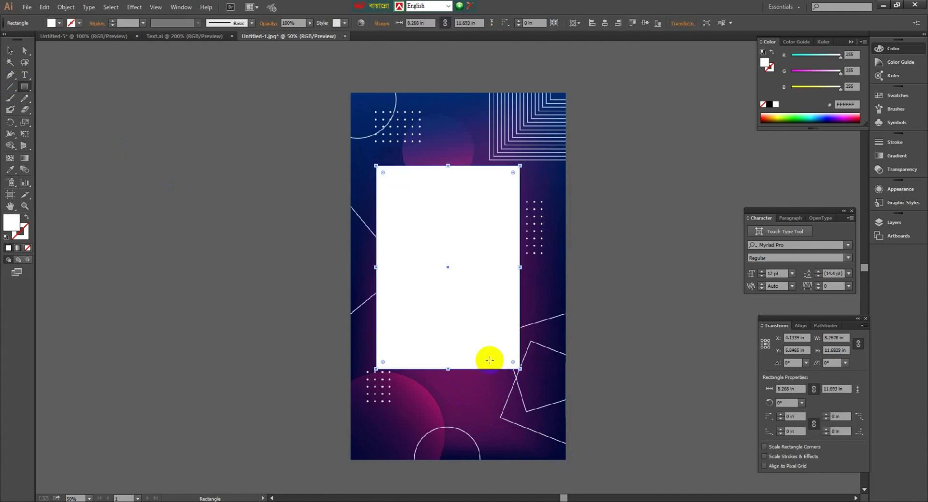
key(v)
drag(590, 289, 505, 271)
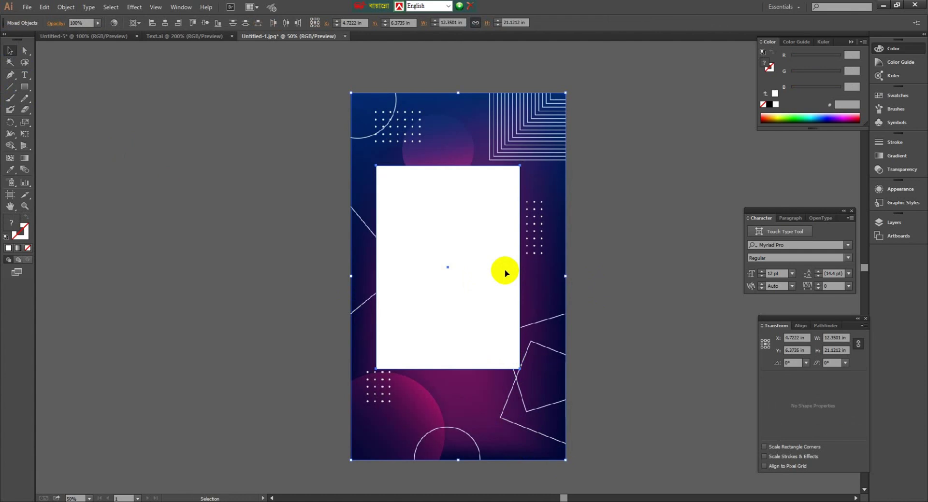
right_click(473, 250)
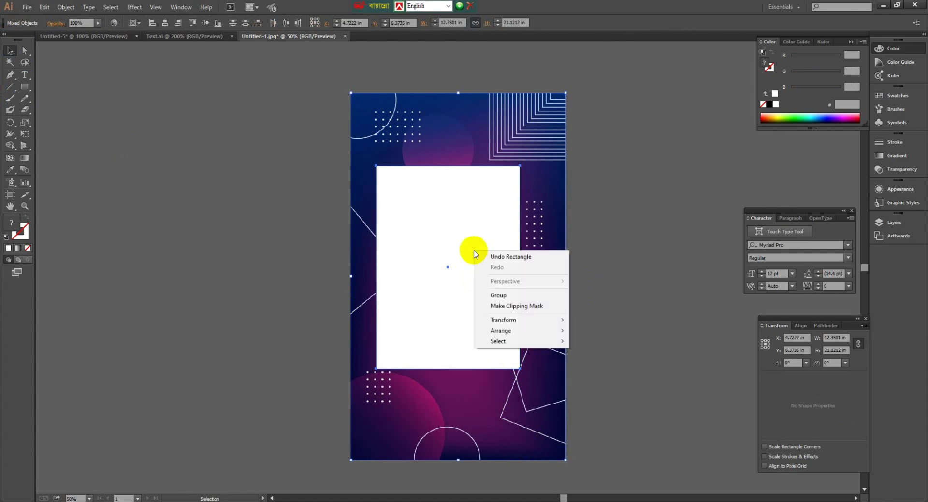
click(502, 306)
- Copy the selected Bengali flyer text from Text.ai and paste it into the Untitled-1 background document
click(189, 35)
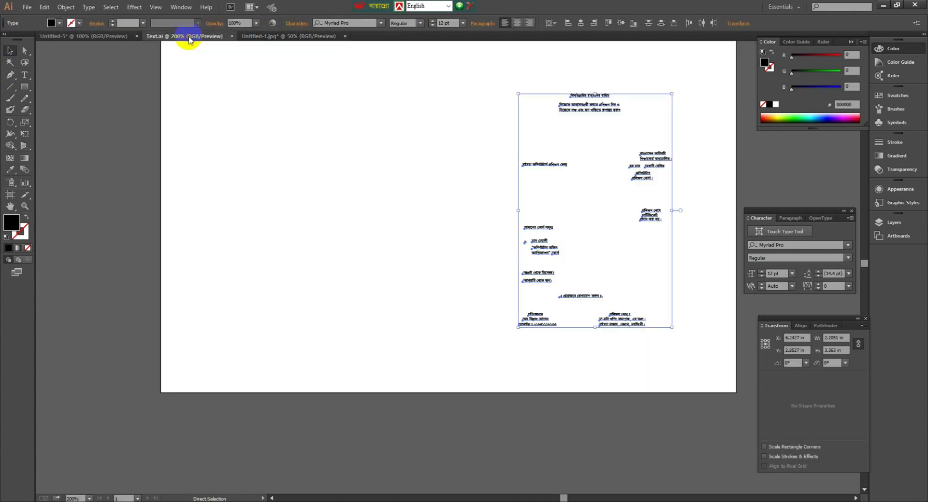
key(ctrl+c)
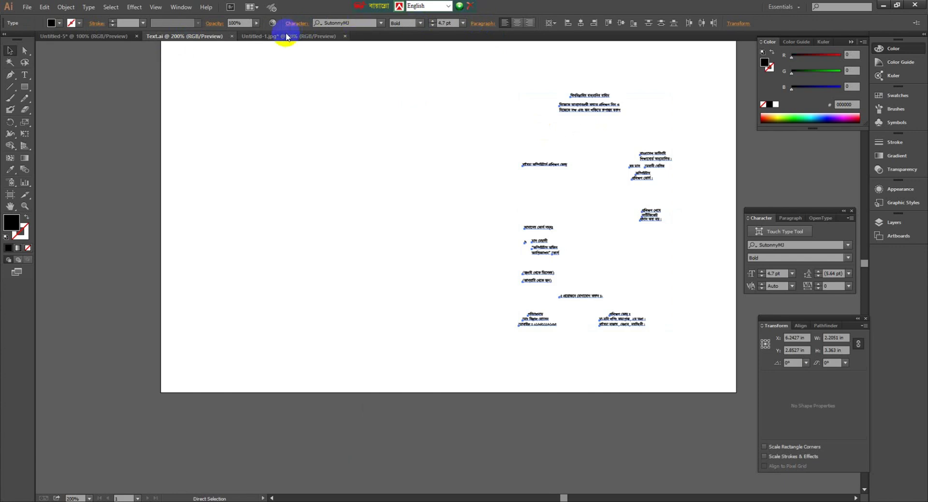
click(281, 36)
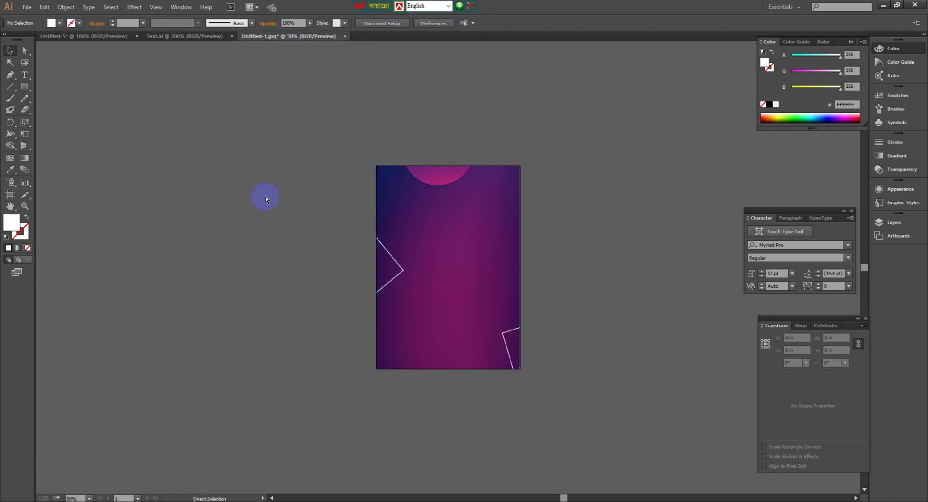
key(v)
key(ctrl+v)
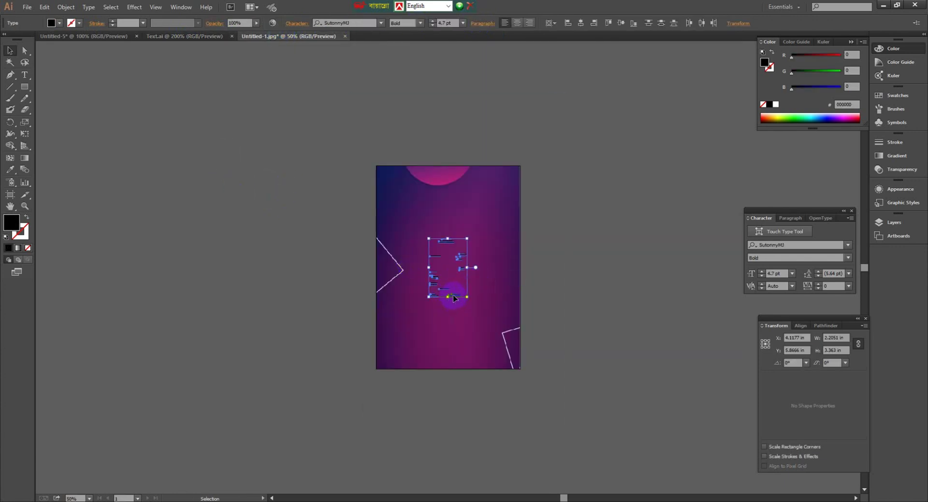
- Move the pasted text off the artboard to its left and enlarge it to about 8.32 × 12.7 in
drag(453, 298, 361, 375)
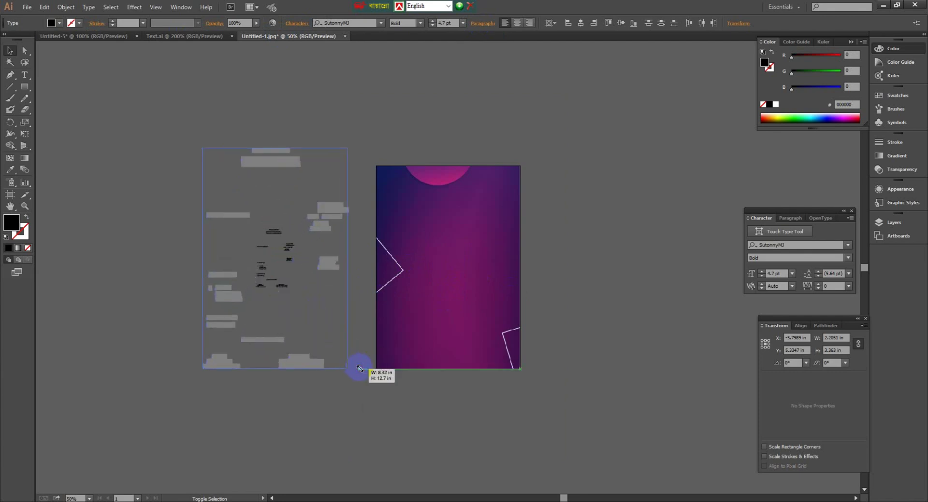
click(328, 87)
key(ctrl+=)
scroll(332, 94, up, 7)
scroll(337, 111, down, 6)
- Bring all the pasted text objects to the front of the stacking order and deselect them
drag(100, 80, 307, 460)
right_click(294, 273)
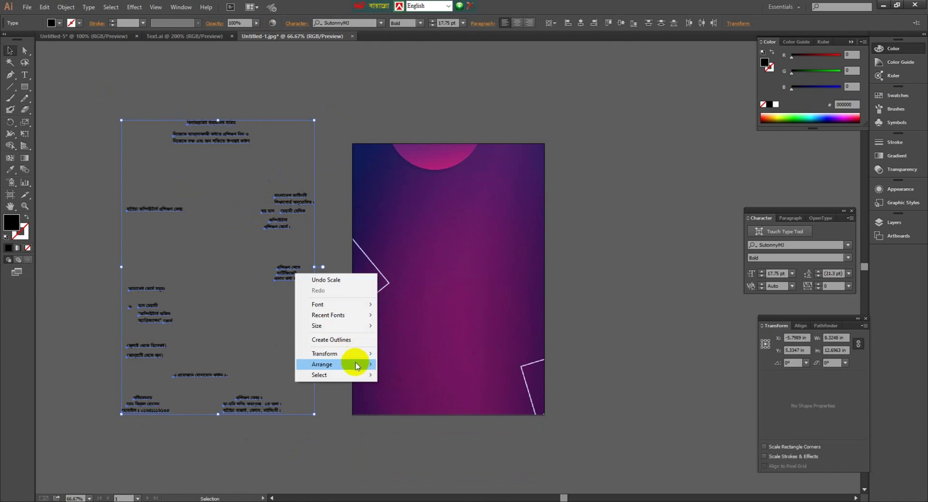
mouse_move(356, 366)
click(395, 365)
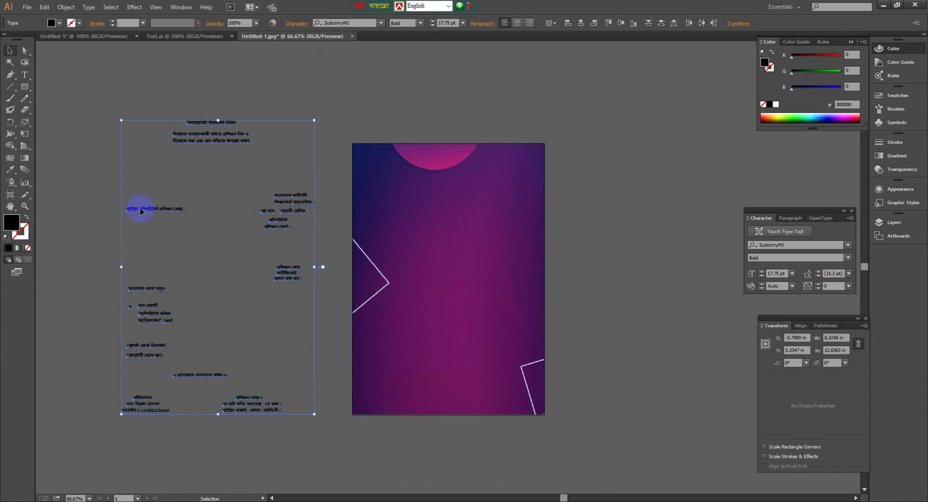
click(192, 87)
- Move the Bismillah line and the two-line heading onto the top of the poster and fill them white
drag(227, 144, 462, 175)
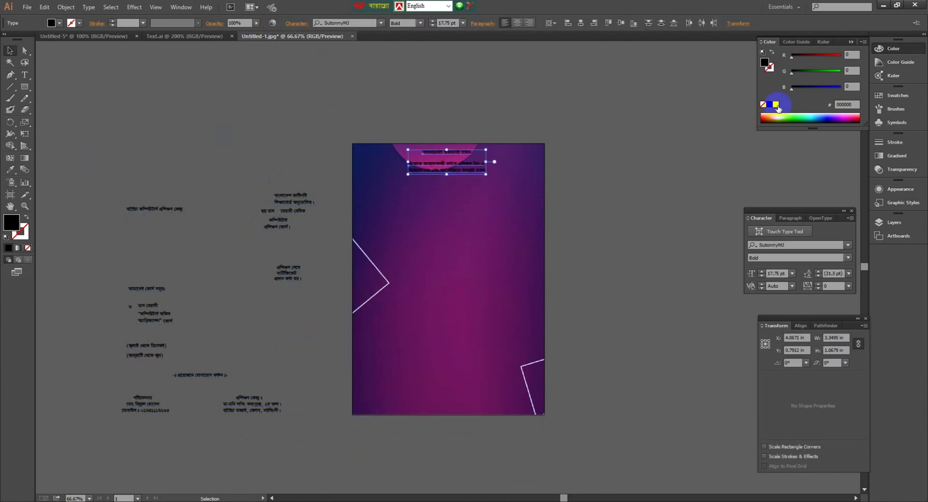
click(776, 104)
click(628, 133)
- Lock the clipped background and centre the Bismillah line horizontally on the artboard
key(ctrl+equal)
key(ctrl+equal)
scroll(490, 165, up, 3)
scroll(490, 166, up, 2)
click(260, 180)
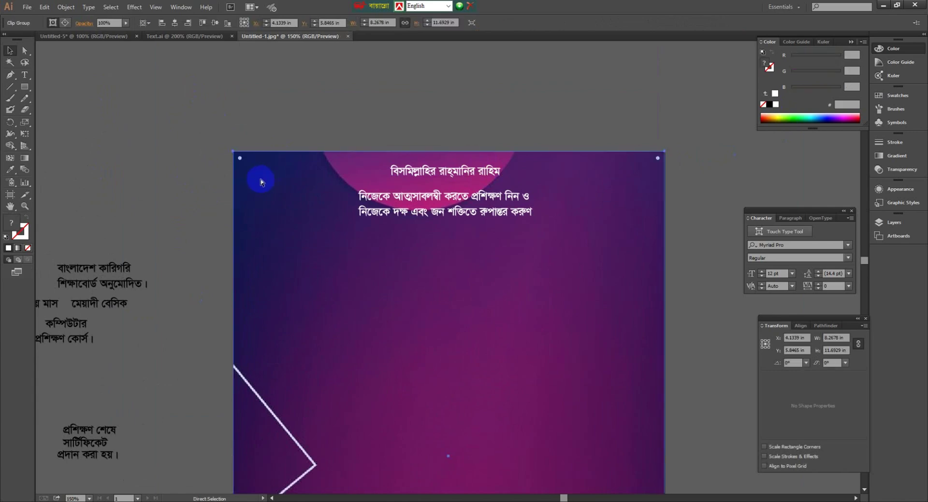
key(ctrl+2)
click(443, 172)
click(600, 23)
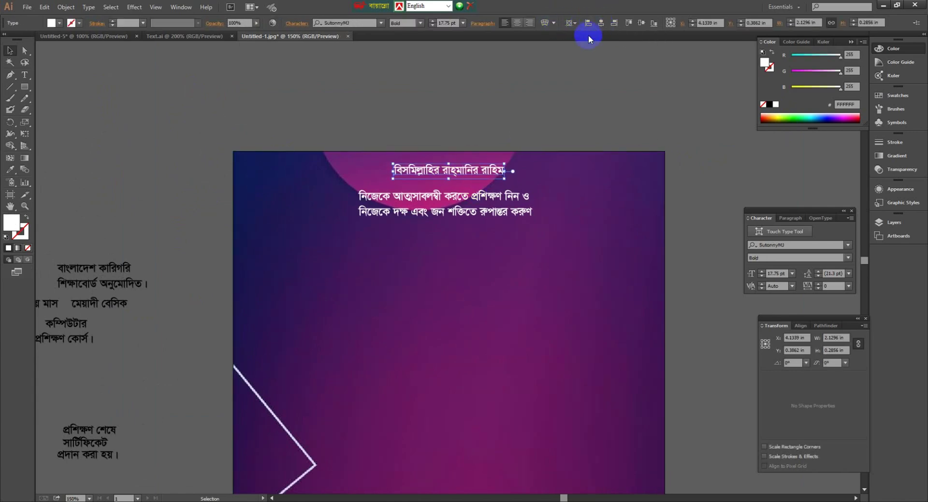
- Enlarge the two-line heading to about 31.1 pt and set its leading to 29 pt
click(536, 214)
drag(531, 208, 599, 206)
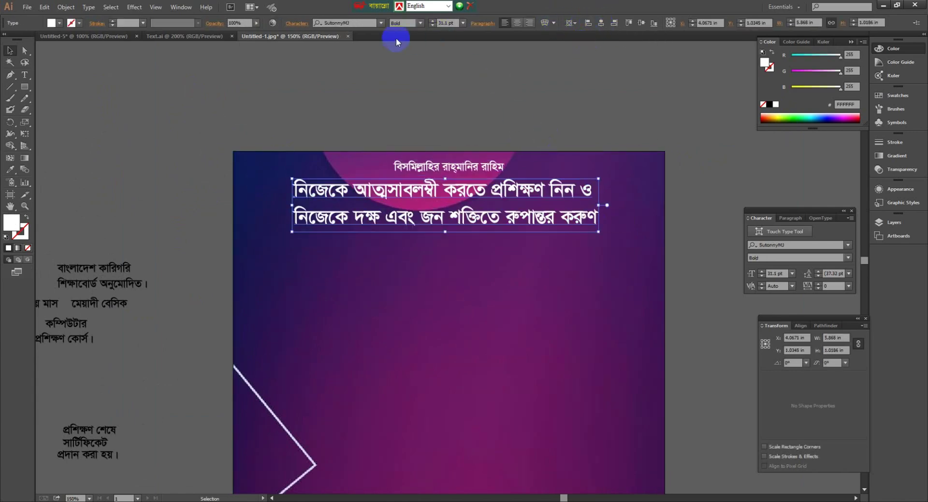
click(296, 23)
click(271, 85)
click(271, 85)
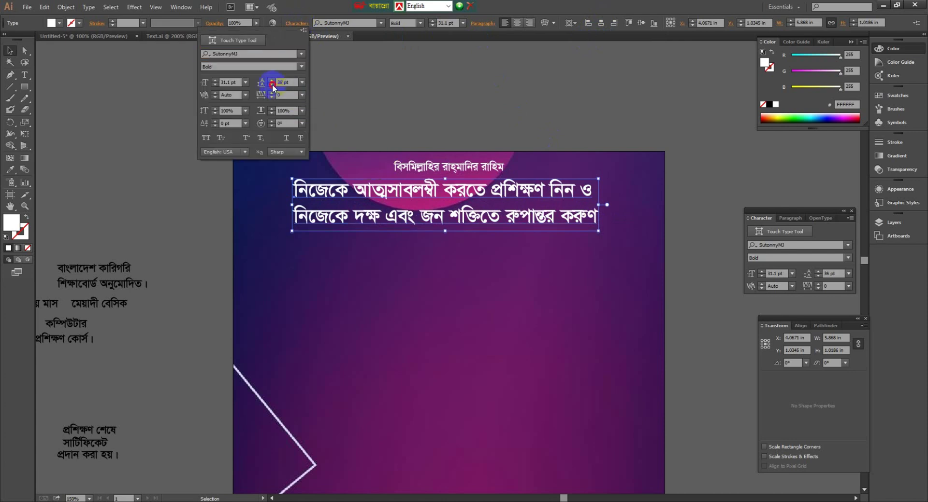
click(272, 85)
click(272, 85)
click(558, 148)
- Move the board-approval and six-month computer course text onto the poster's upper right area and fill it white
key(ctrl+minus)
key(ctrl+minus)
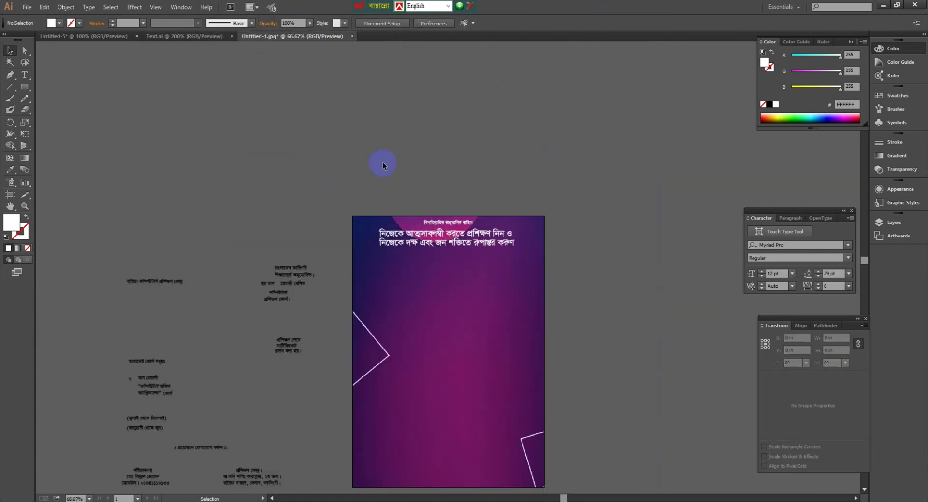
drag(294, 284, 511, 308)
click(775, 105)
click(694, 276)
key(ctrl+plus)
key(ctrl+plus)
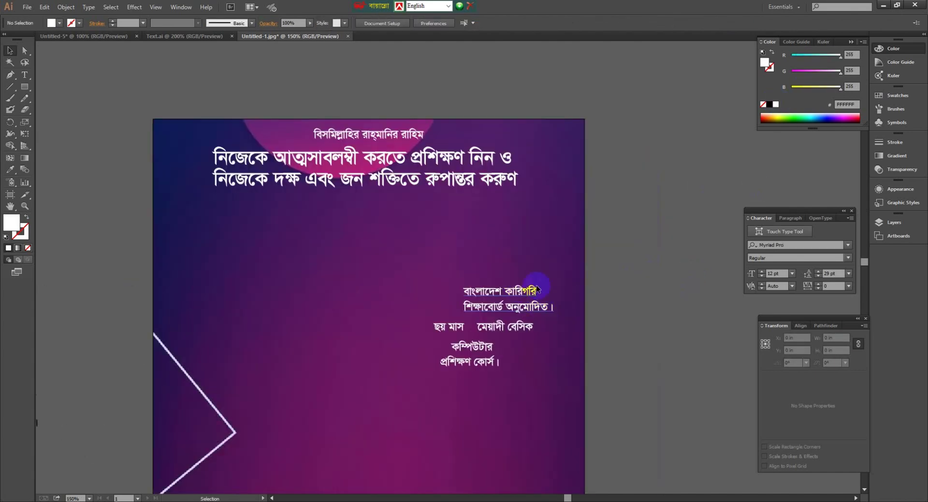
- Fill all the remaining black text beside the poster with white
key(ctrl+minus)
key(ctrl+minus)
scroll(285, 447, down, 2)
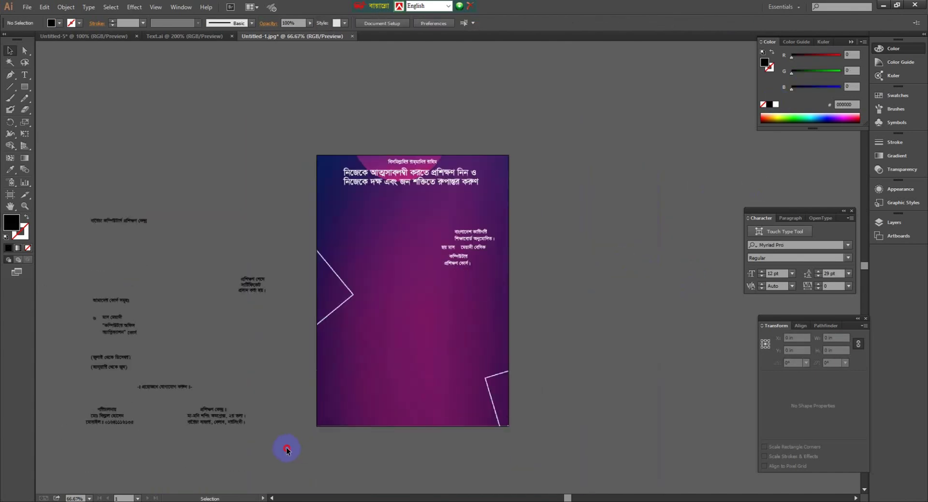
click(94, 218)
click(775, 104)
click(29, 370)
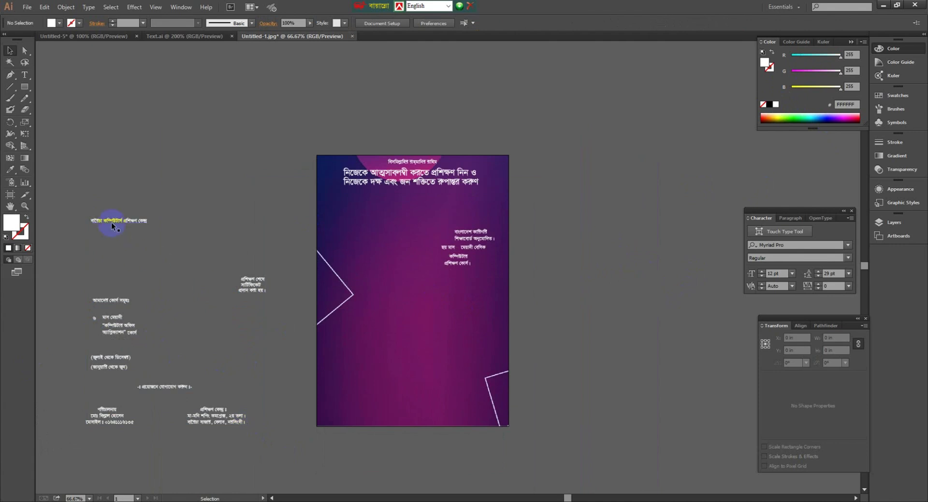
- Move the computer training centre name line closer to the poster, just outside its upper left edge
drag(111, 226, 352, 235)
key(ctrl+plus)
drag(288, 212, 130, 184)
- Draw a white rectangle on the poster's left side below the heading and enlarge it to about 3.76 × 4.67 in
drag(24, 87, 53, 88)
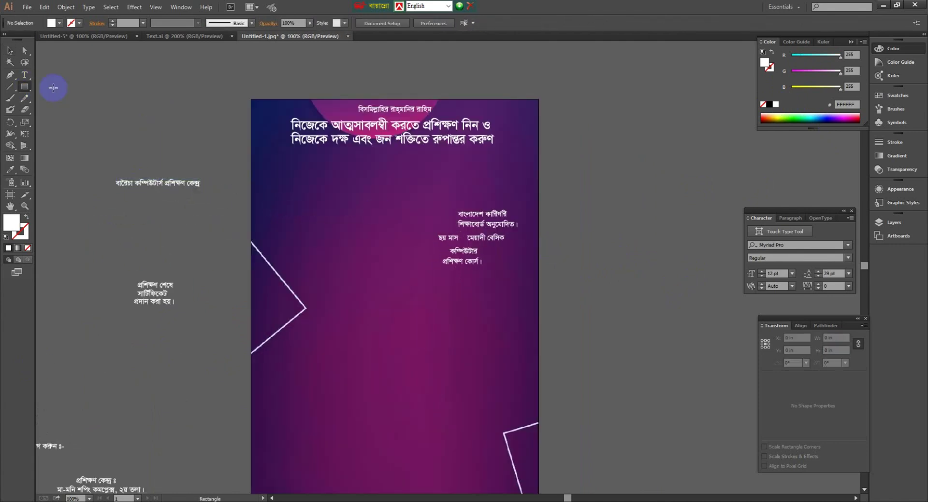
drag(280, 193, 375, 299)
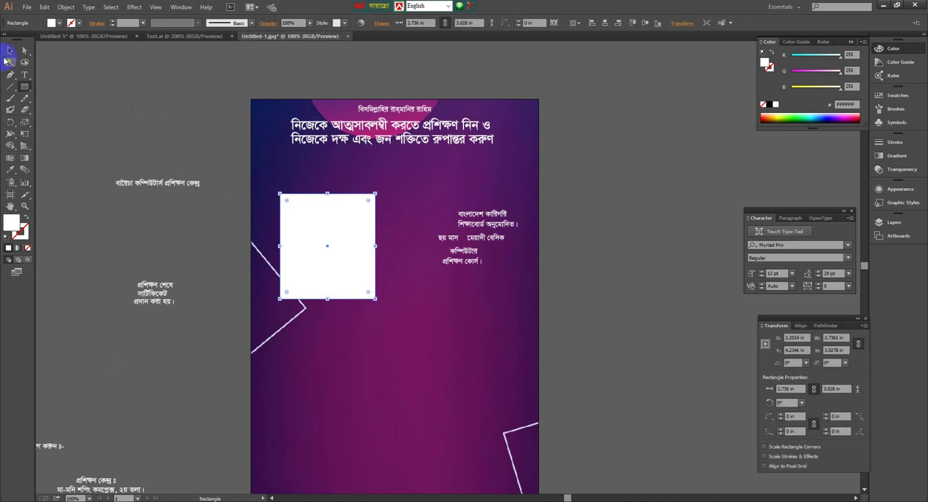
click(10, 50)
drag(339, 264, 395, 331)
- Round the white rectangle's two bottom corners to a radius of about 1.22 in
key(a)
click(331, 192)
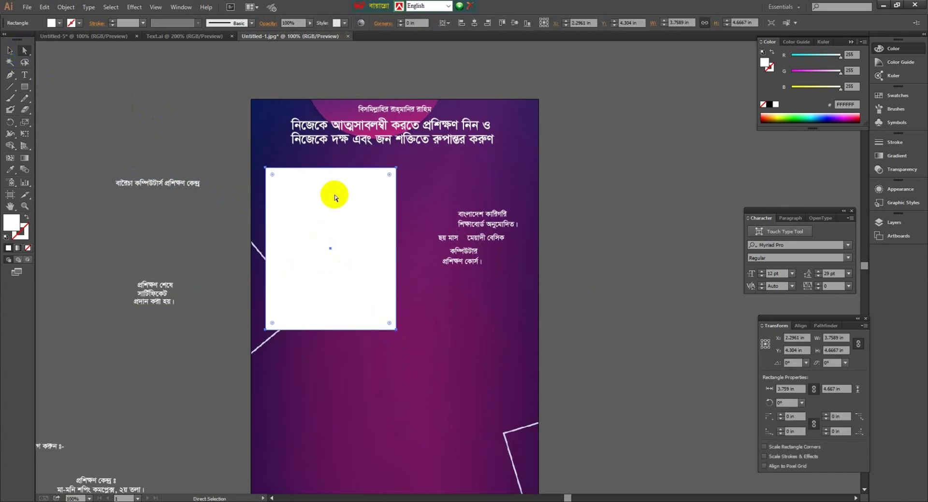
drag(274, 325, 282, 275)
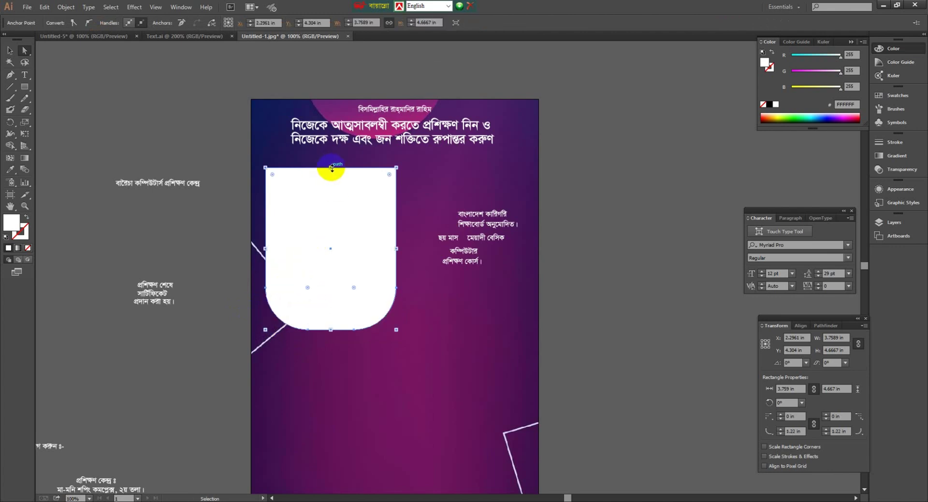
key(ctrl+z)
- Round the white rectangle's two top corners to a radius of about 0.25 in
click(264, 167)
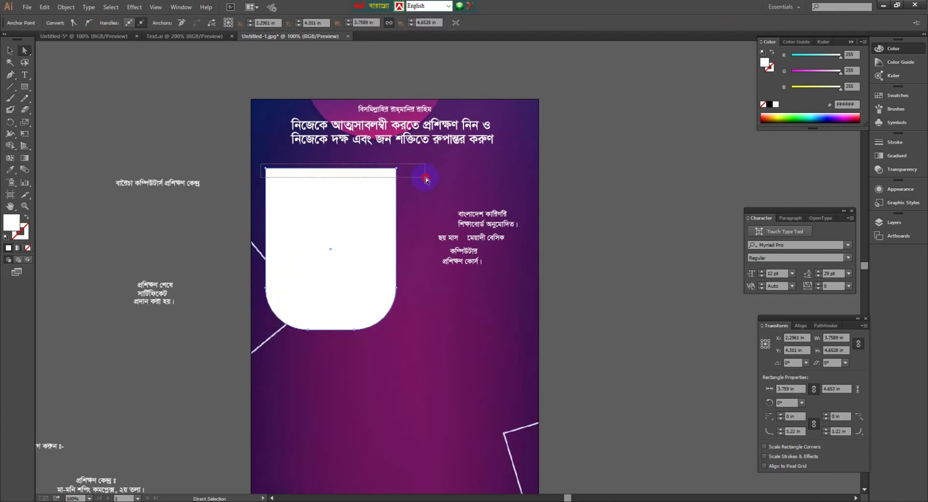
shift+click(396, 169)
drag(385, 176, 385, 177)
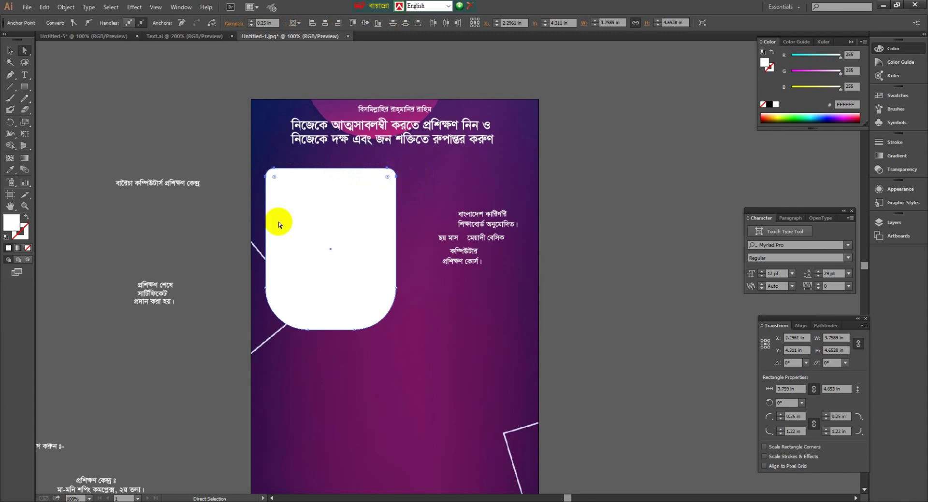
- Replace the rounded shape's solid fill with a linear gradient
click(10, 50)
click(352, 275)
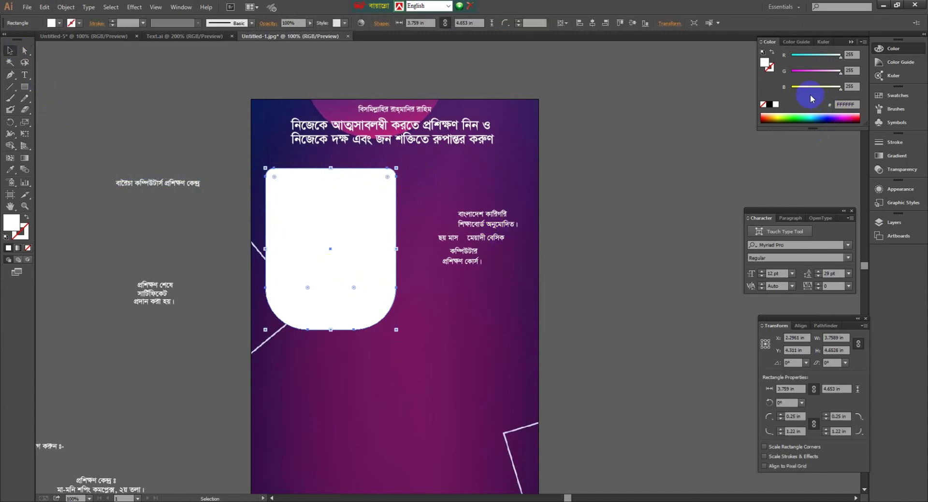
drag(812, 88, 785, 71)
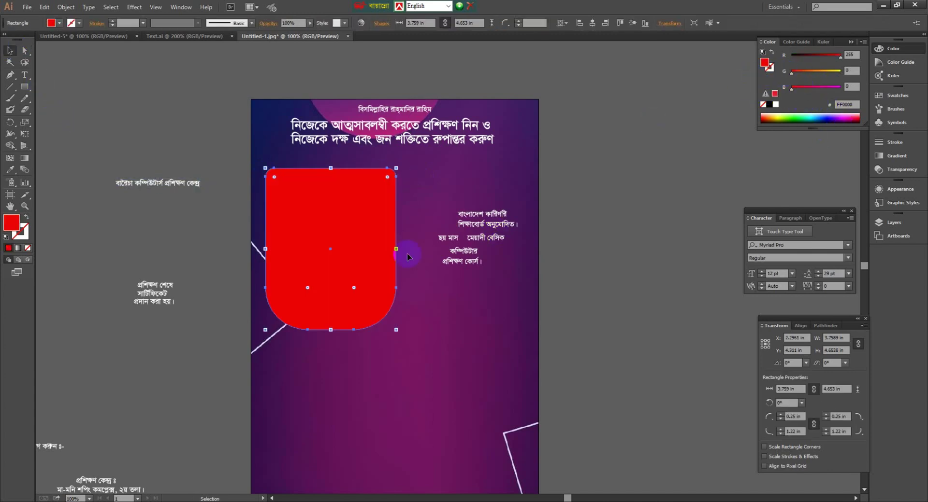
key(g)
click(19, 249)
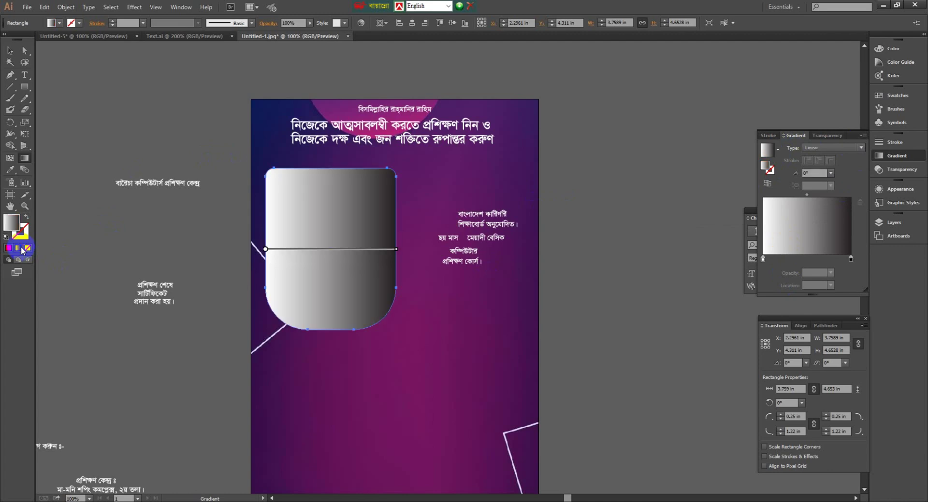
- Set the starting colour of the rounded shape's gradient to pure red (FF0000) in RGB mode
double_click(763, 260)
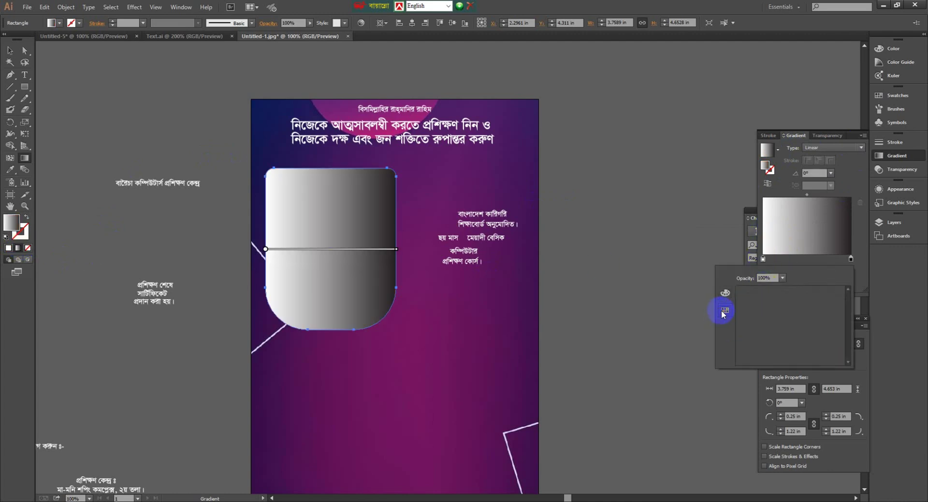
click(839, 295)
click(848, 274)
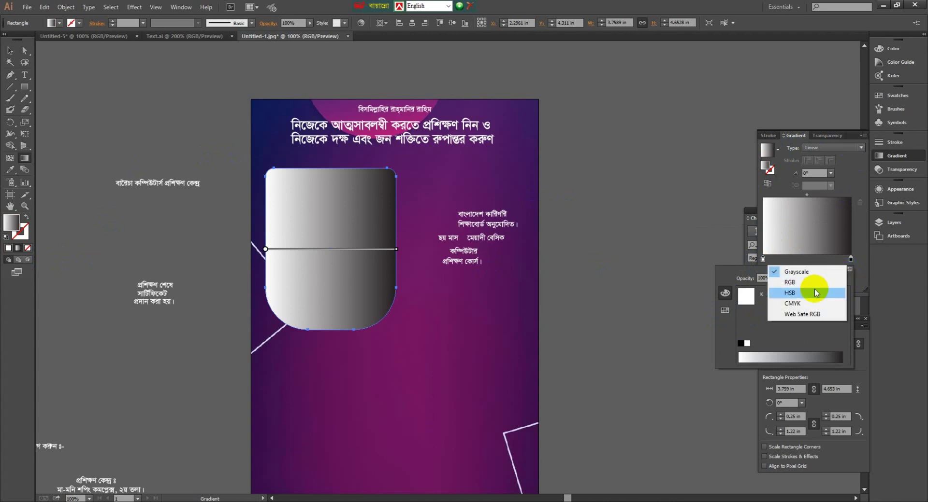
click(793, 284)
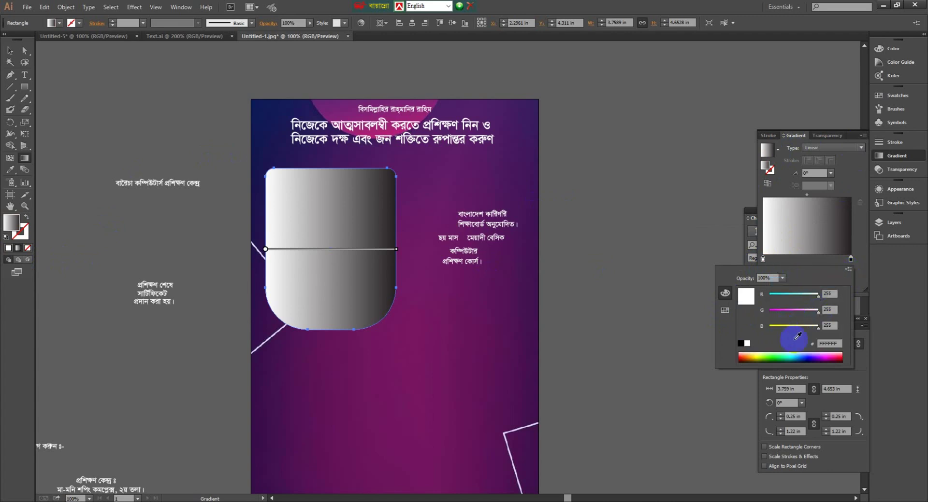
click(747, 358)
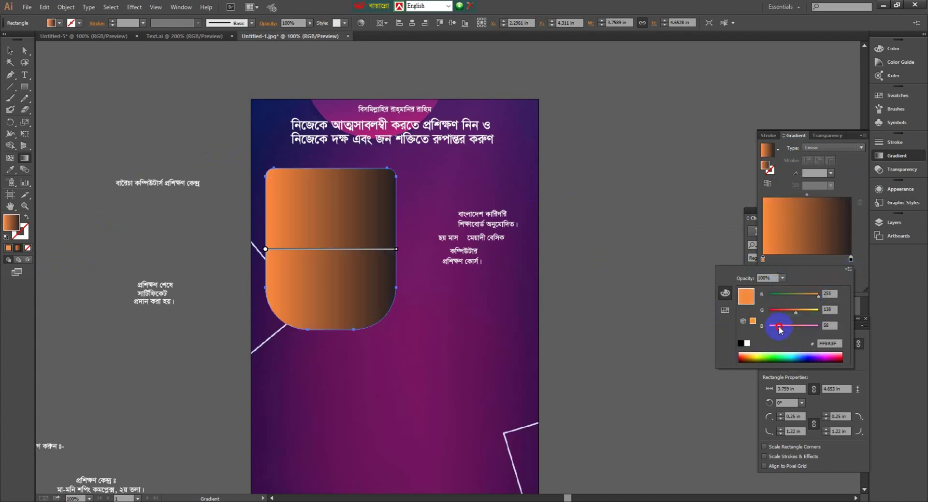
drag(779, 330, 768, 311)
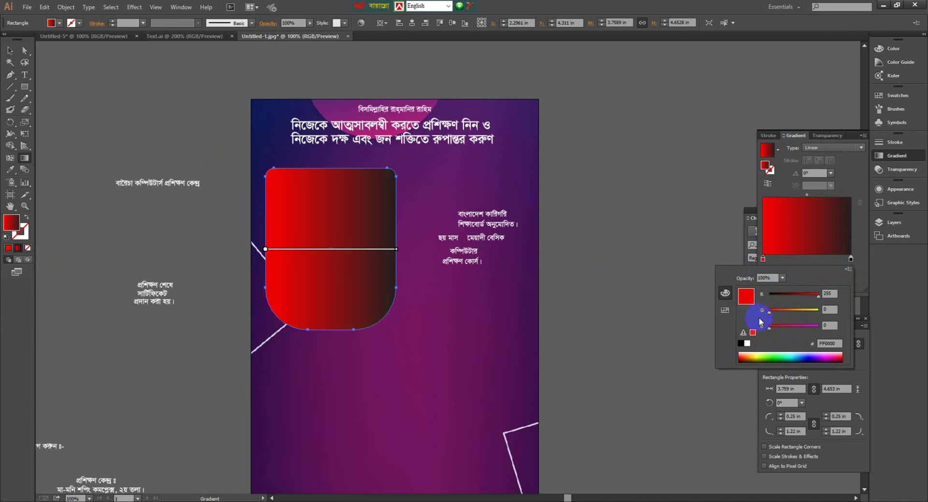
- Set the ending colour of the rounded shape's gradient to a dark red in RGB mode
double_click(851, 259)
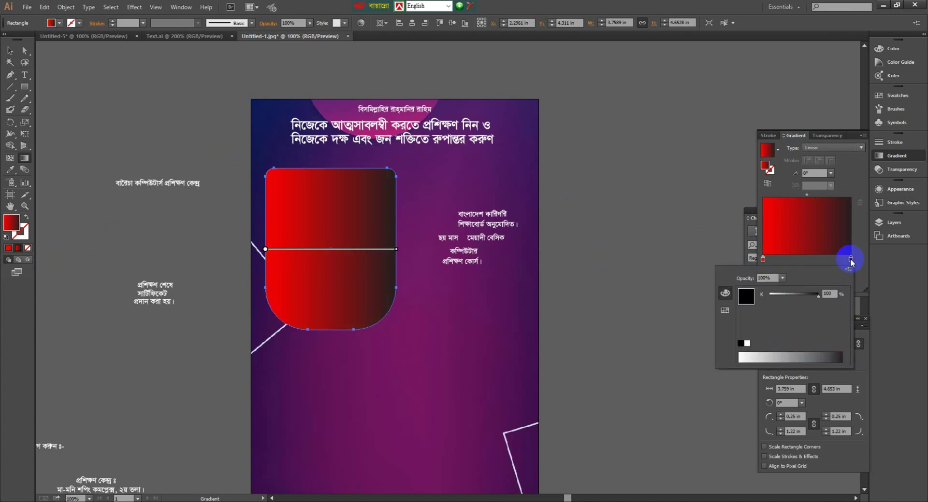
click(849, 270)
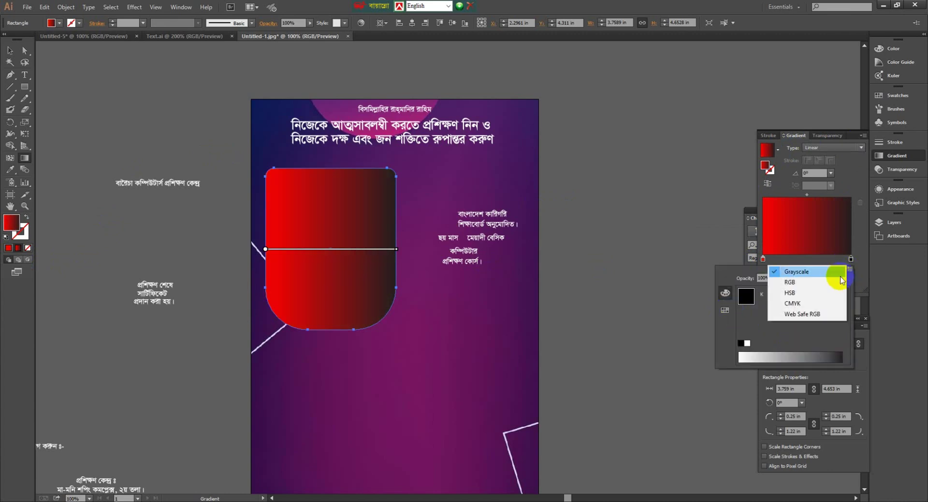
click(790, 282)
drag(778, 295, 797, 299)
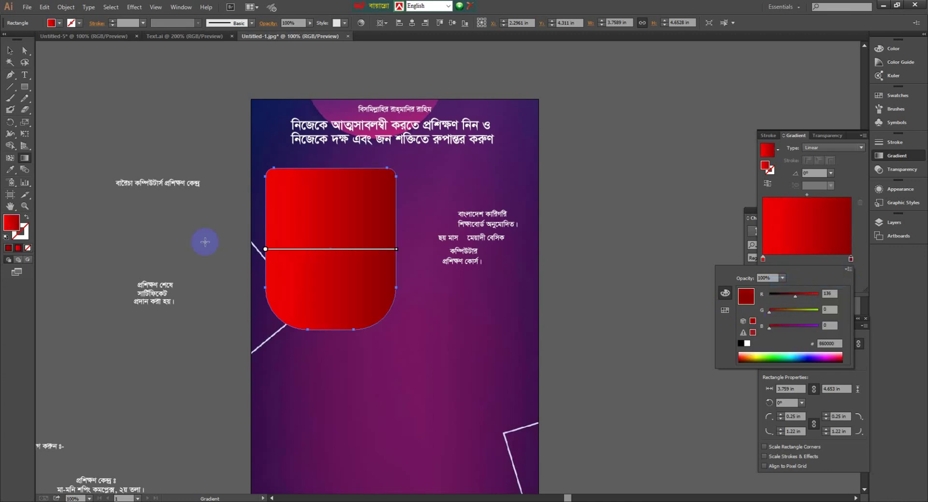
- Redirect the gradient vertically at -90° from the shape's top edge to its bottom edge, bright red at the top
click(26, 159)
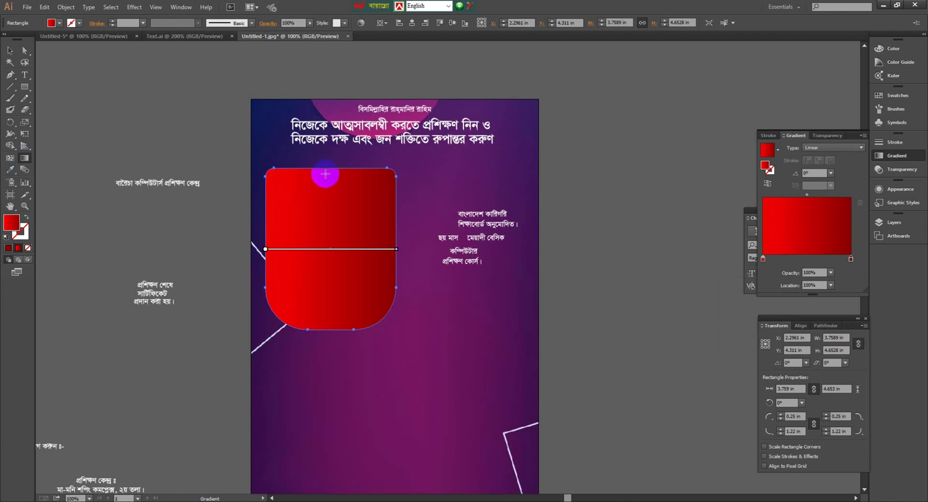
drag(325, 173, 324, 326)
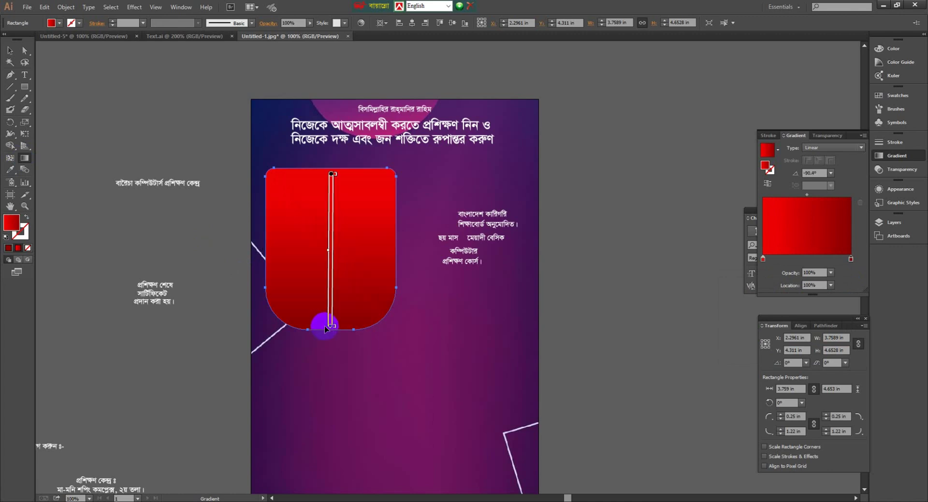
drag(318, 168, 319, 334)
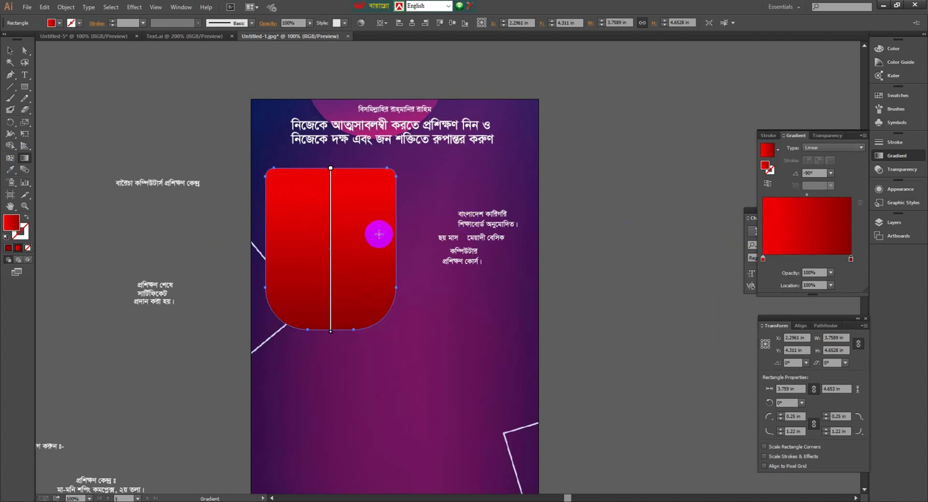
click(768, 184)
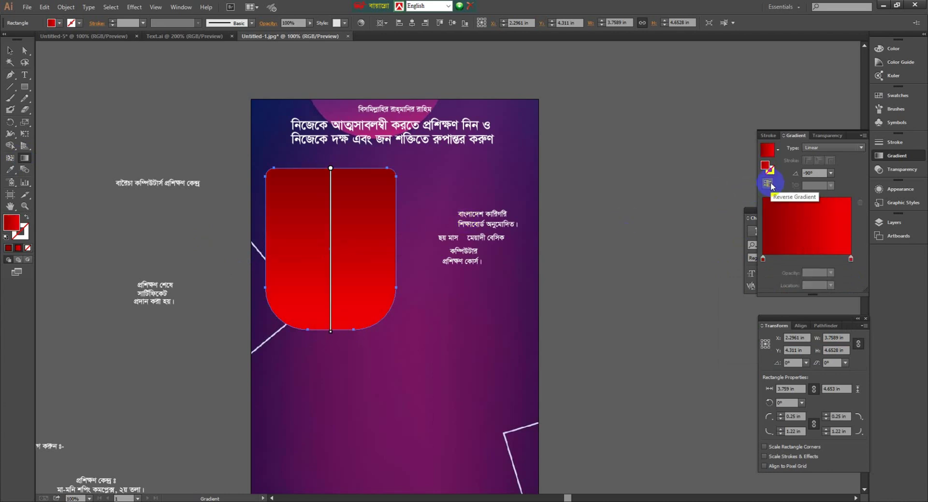
click(769, 184)
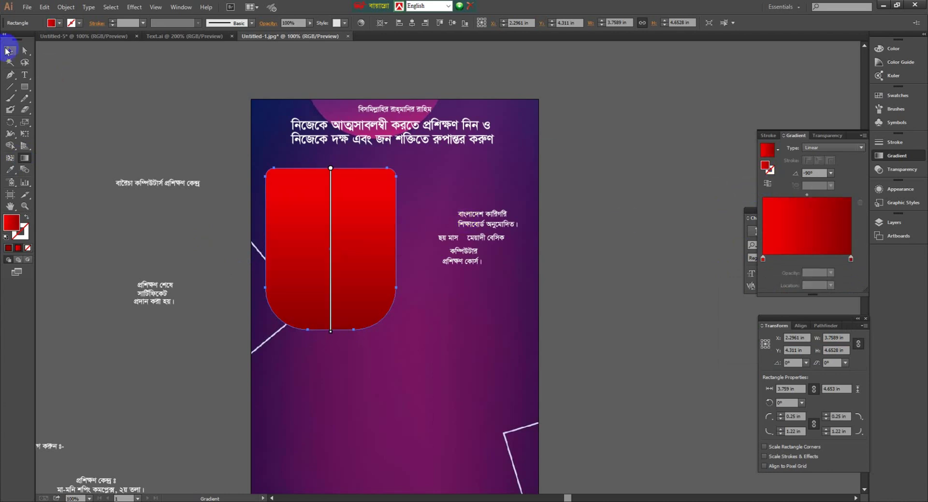
- Break the text "বারৈচা কম্পিউটার্স প্রশিক্ষণ কেন্দ্র" into four lines with one word each and centre-align it
click(8, 51)
click(162, 193)
click(137, 184)
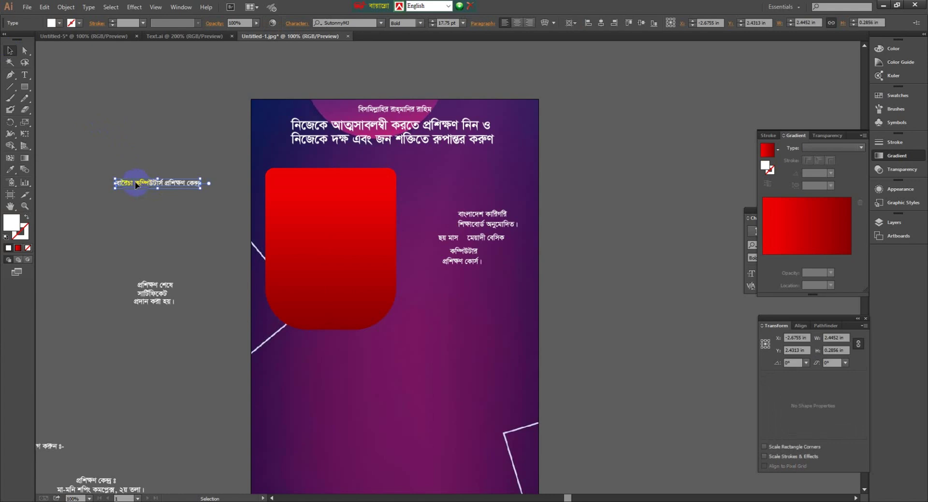
double_click(137, 183)
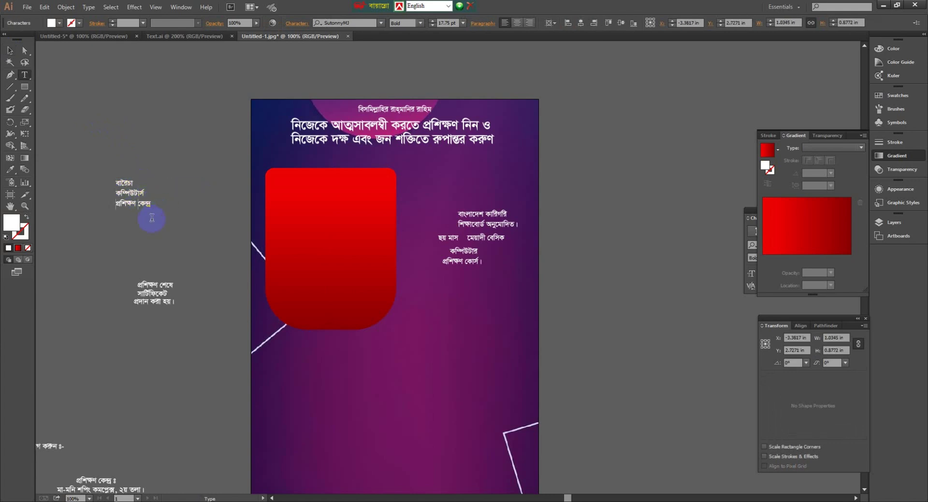
click(8, 51)
double_click(129, 206)
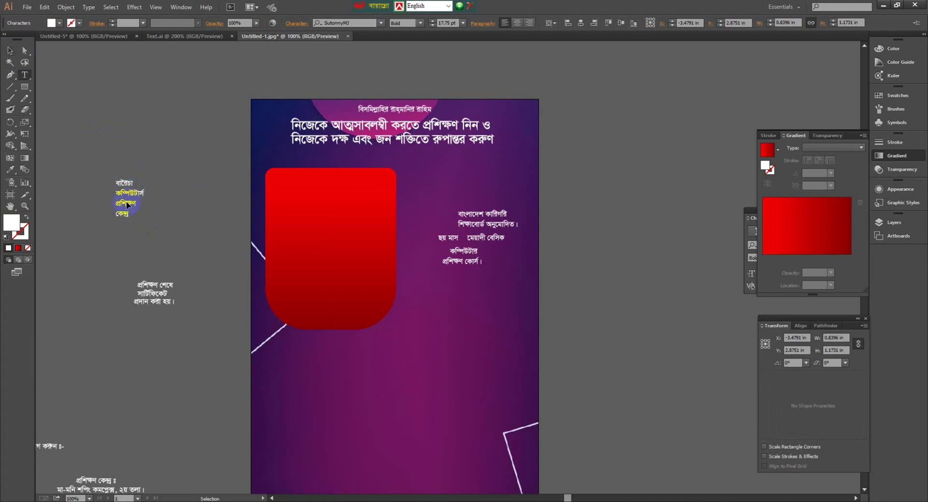
key(ctrl+a)
click(516, 21)
click(10, 48)
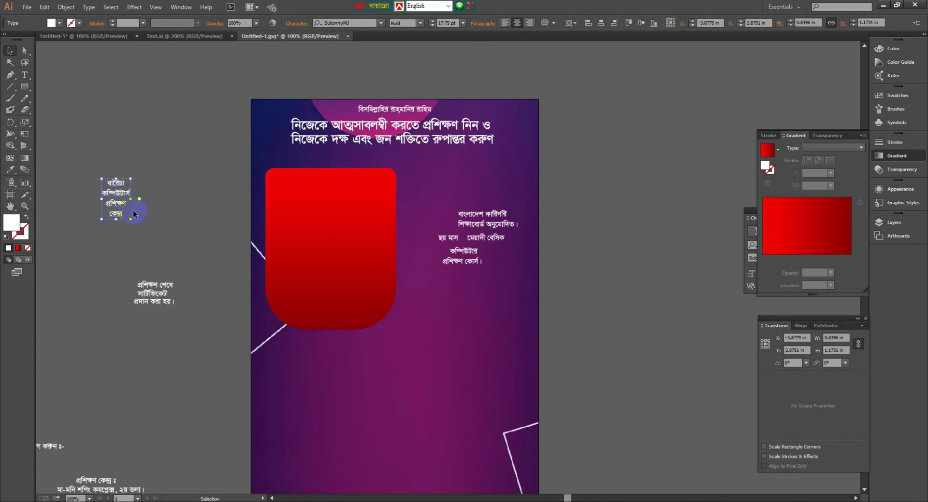
- Enlarge the four-line centre name to about 47.55 pt and place it on the red rounded shape
drag(133, 220, 155, 253)
drag(126, 182, 337, 217)
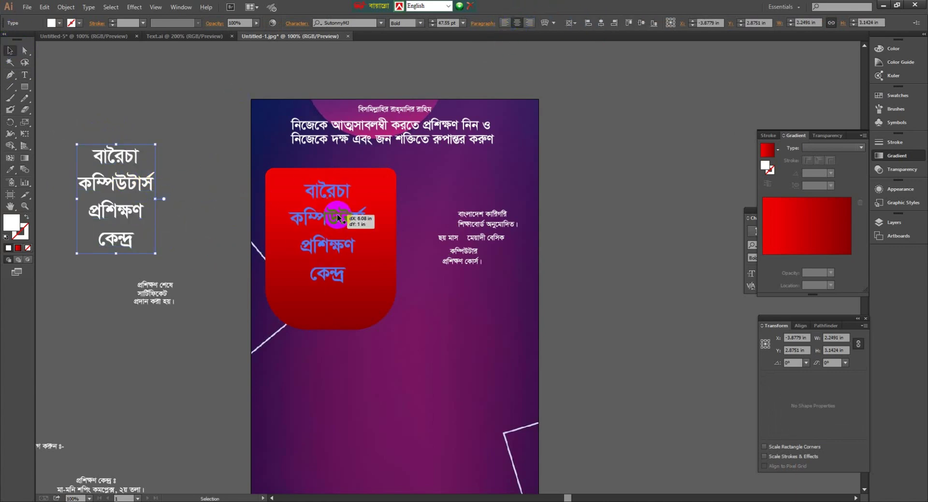
right_click(369, 223)
click(492, 373)
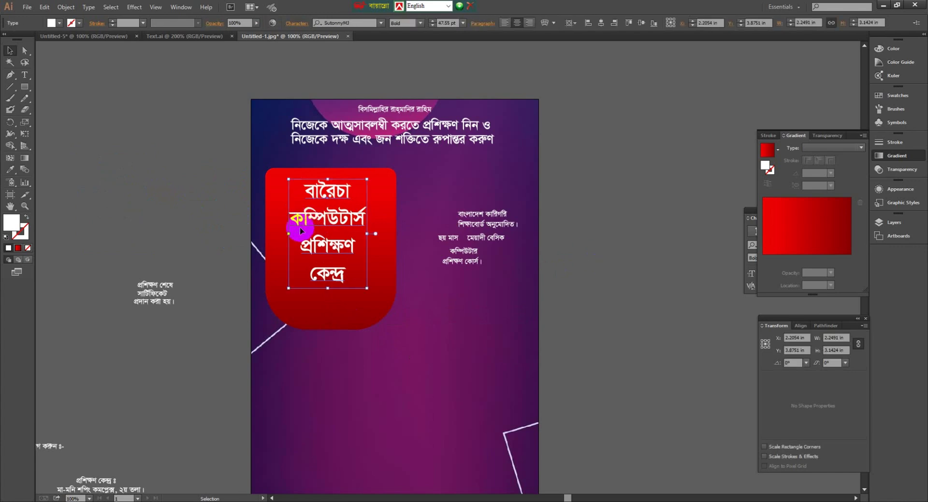
- Change the centre name's font to Shorif Ador Bijoy52 and enlarge the text to about 57 pt
key(Down)
key(Up)
key(Up)
key(Up)
key(Up)
key(Up)
key(Up)
key(Up)
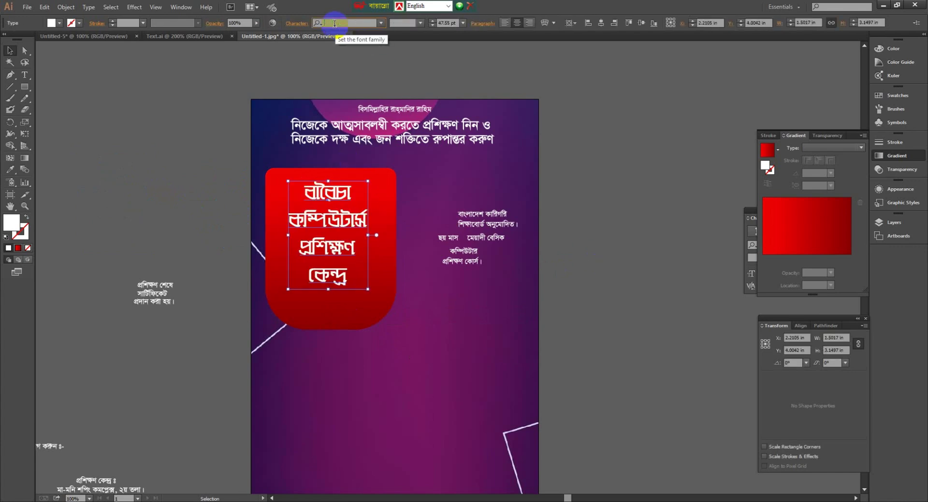
key(Up)
key(Up)
key(Up)
key(Up)
key(Up)
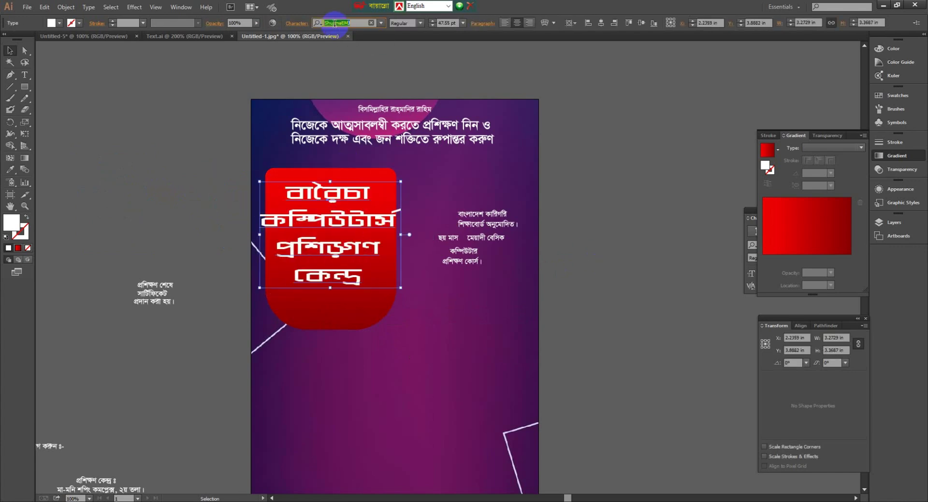
key(Up)
key(Up)
key(Up)
key(Up)
key(Up)
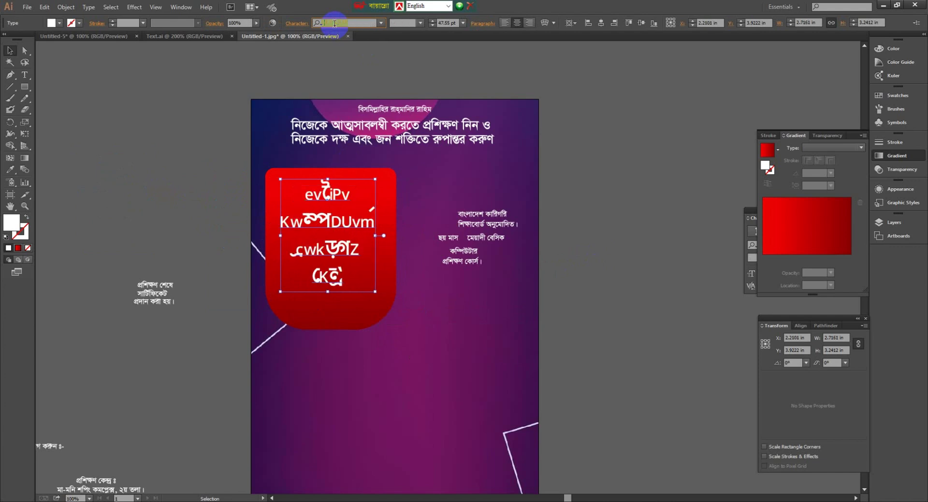
drag(329, 293, 375, 317)
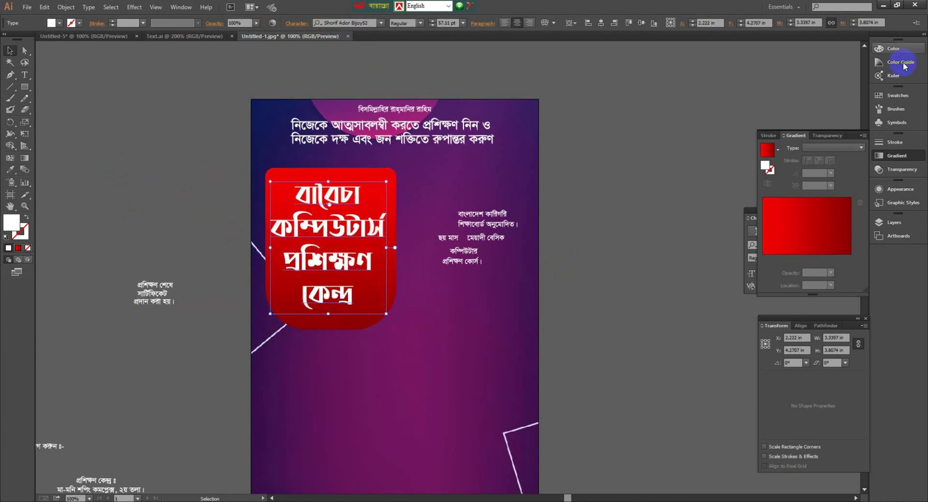
- Colour the centre name yellow (FFFF00) and enlarge it to about 59 pt, centred on the red shape
click(893, 49)
drag(840, 88, 768, 88)
drag(386, 314, 392, 320)
key(Right)
key(Down)
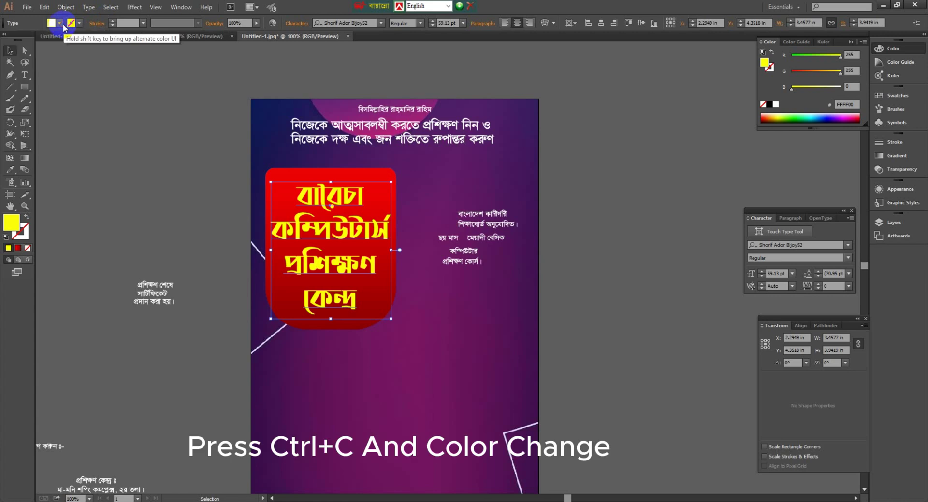
- Copy the yellow centre name, turn the original black and give it a 75% Multiply drop shadow with 0.1 in offsets and 0.07 in blur
drag(804, 73, 779, 57)
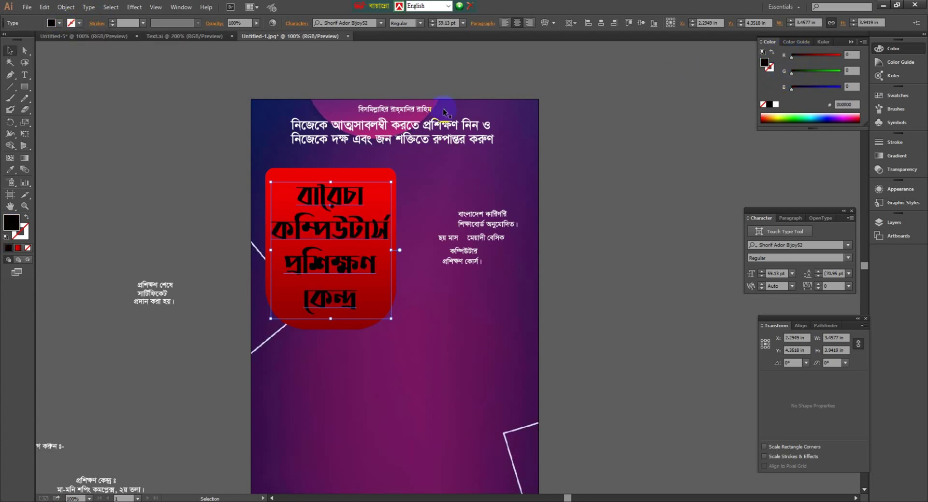
click(134, 7)
mouse_move(190, 124)
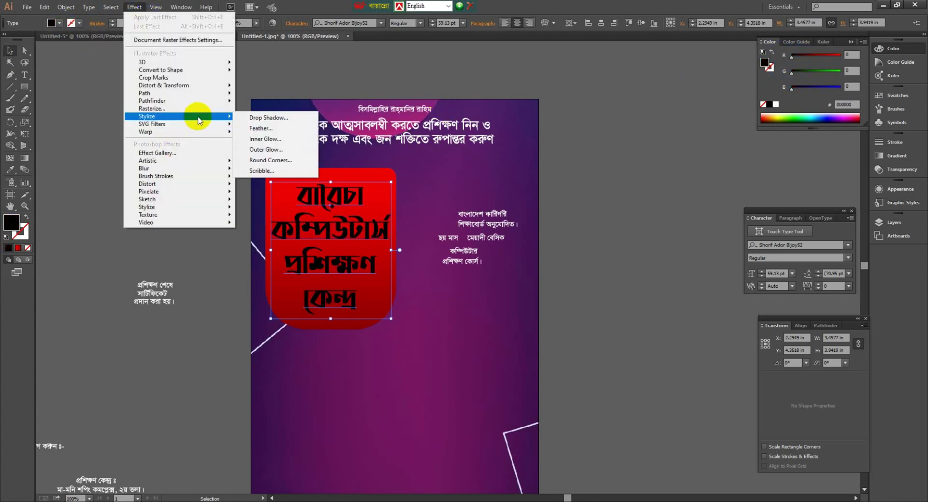
click(264, 124)
click(136, 270)
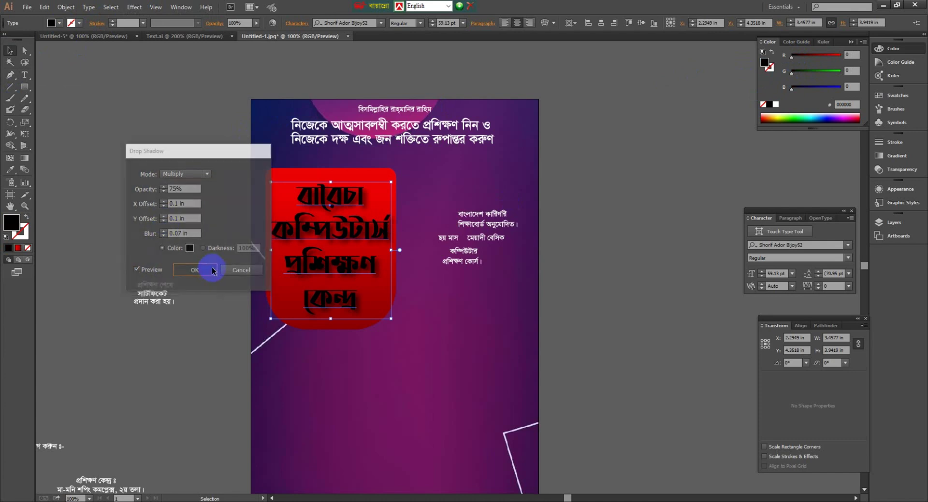
click(205, 269)
- Paste the yellow centre name over the black one and shift it slightly up and to the left for a 3D look
key(ctrl+v)
key(Left)
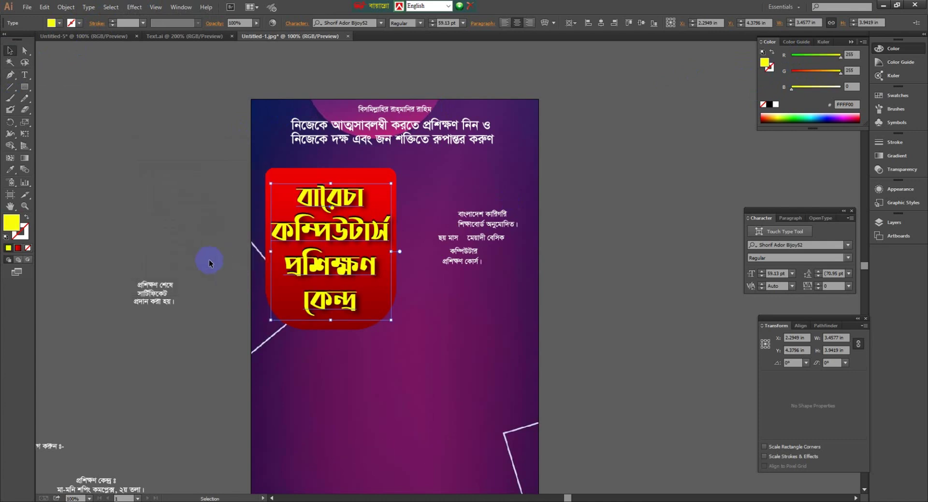
key(Up)
key(Up)
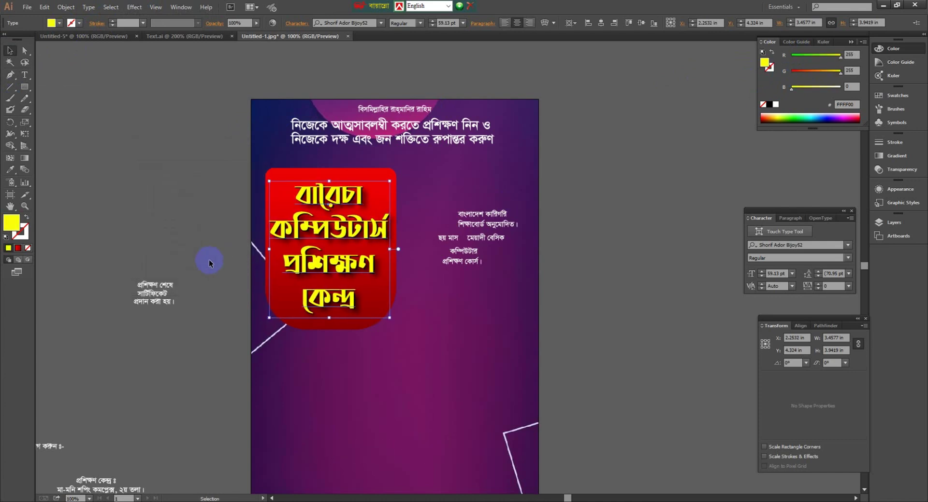
key(Left)
key(Left)
key(Left)
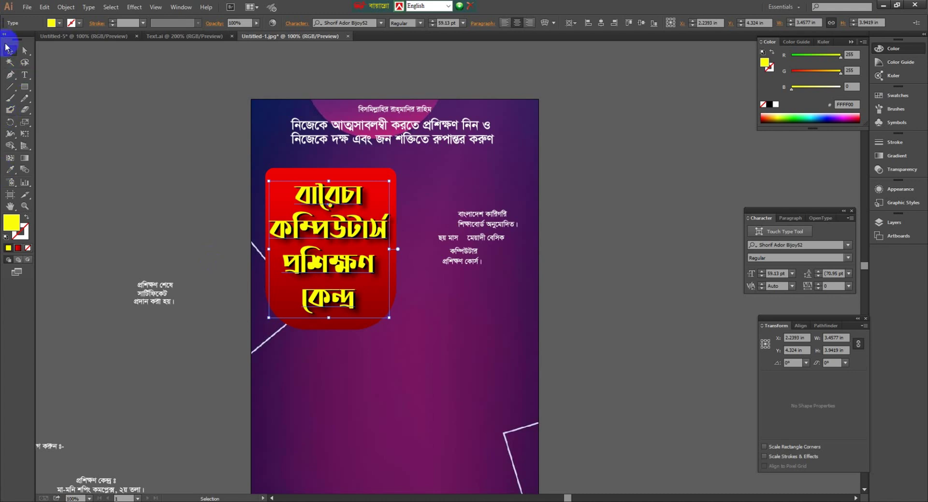
click(191, 208)
- Enlarge the red rounded shape evenly around its centre to about 3.92 × 4.85 in
key(space)
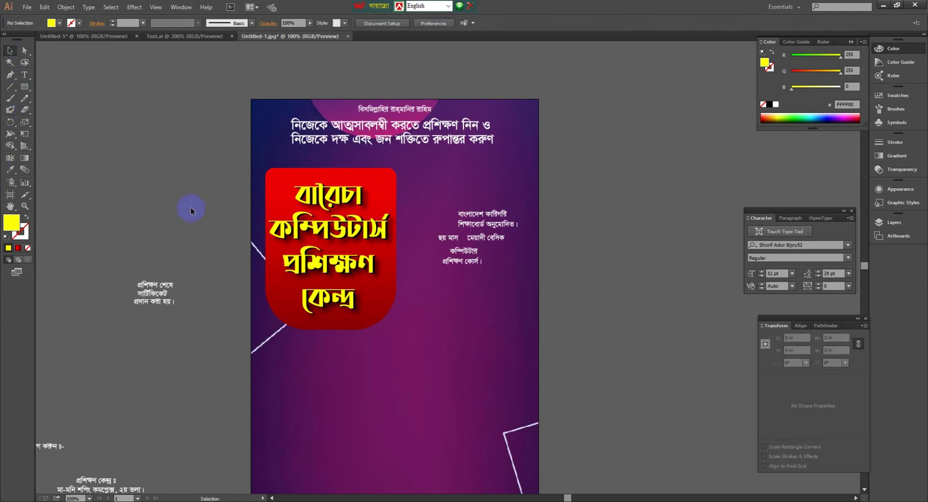
drag(271, 293, 203, 267)
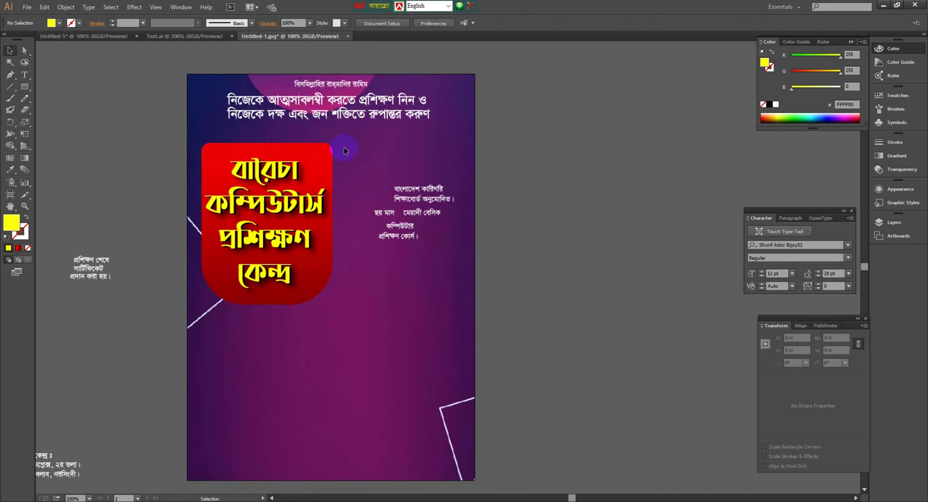
click(326, 153)
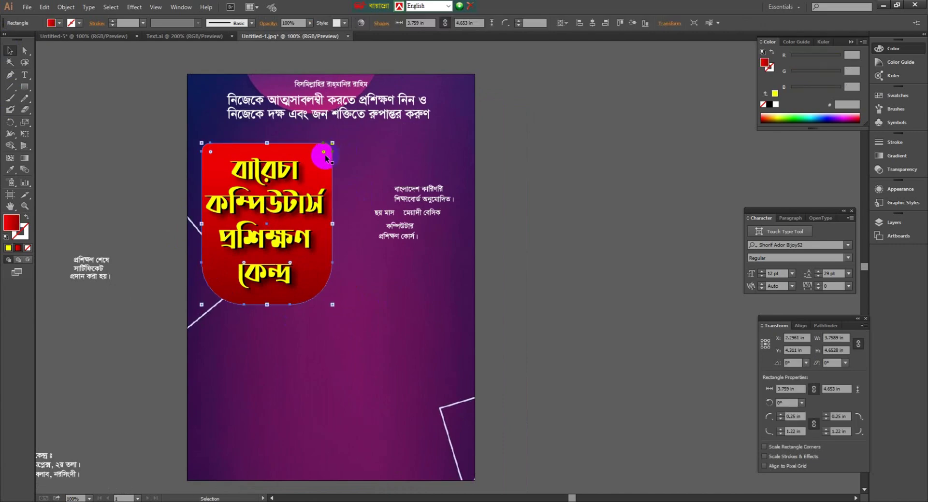
drag(333, 144, 334, 139)
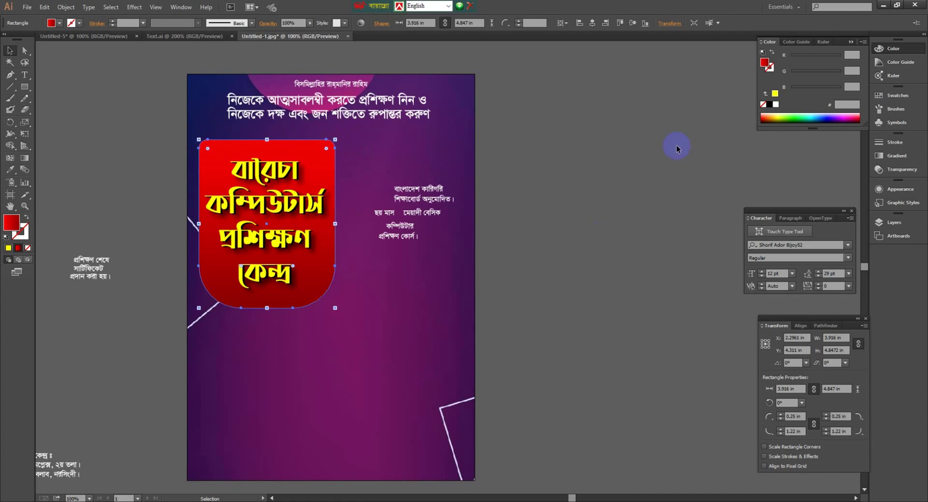
- Reverse the gradient of the enlarged red rounded shape behind the centre name
click(898, 156)
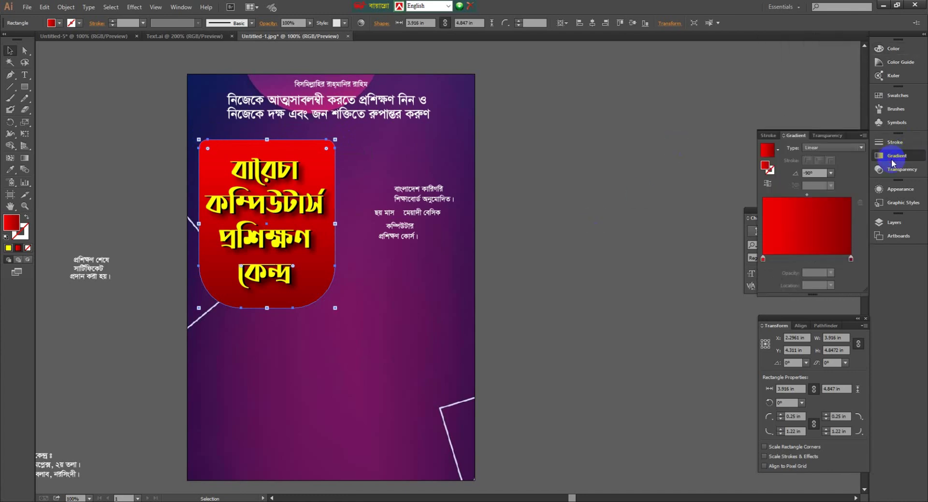
click(767, 184)
- Centre-align the two-line technical board approval text and enlarge it to about 30 pt beside the red shape
double_click(428, 191)
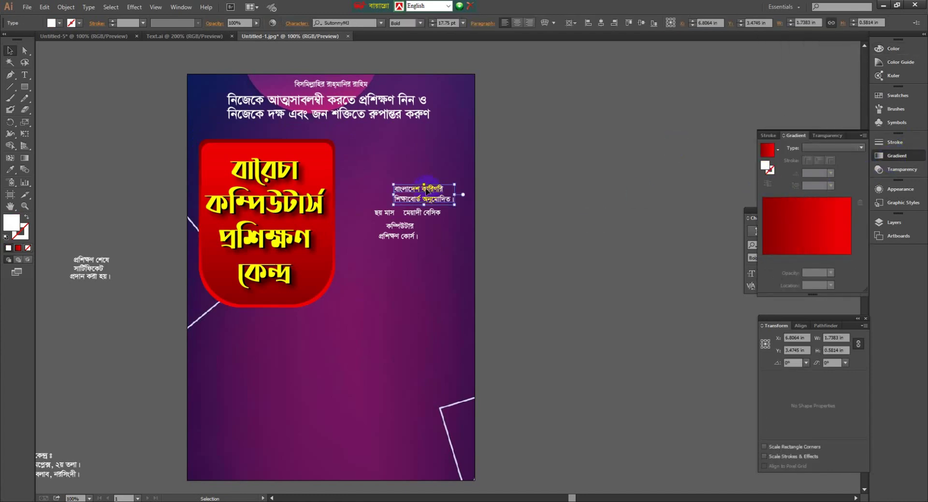
key(ctrl+a)
click(516, 24)
key(Escape)
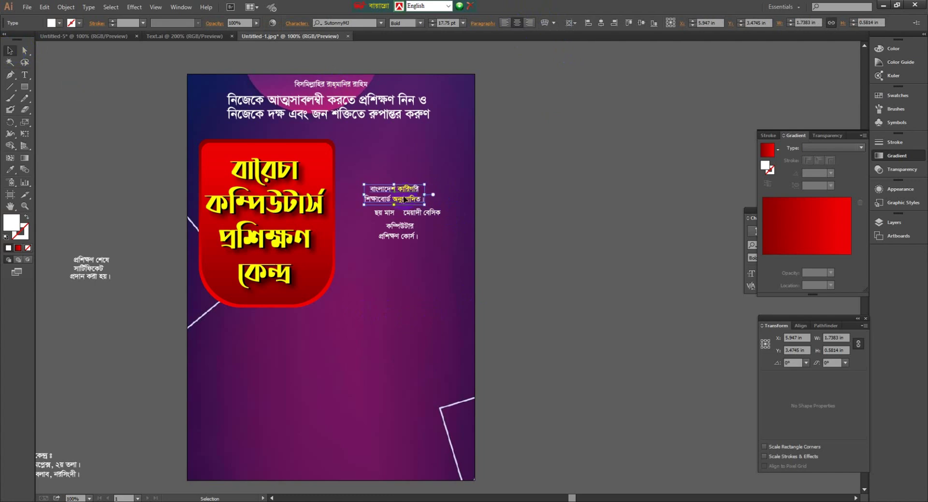
drag(454, 195, 464, 167)
- Scale up the red rounded shapes and the centre name together, extending them down and to the right
click(274, 264)
drag(337, 308, 364, 314)
click(464, 223)
- Enlarge and stack the course lines beneath the approval text, with ছয় মাস about 43 pt, মেয়াদী বেসিক about 23 pt and কম্পিউটার about 63 pt
click(378, 166)
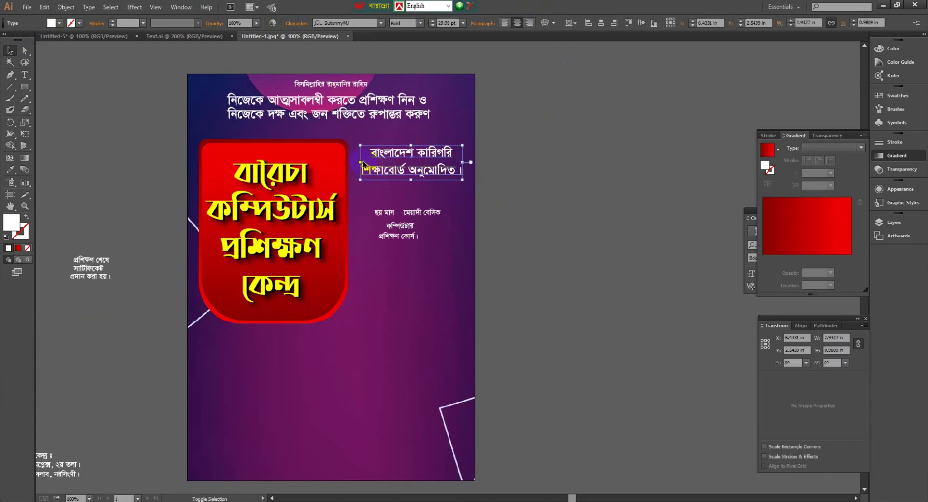
drag(385, 212, 463, 204)
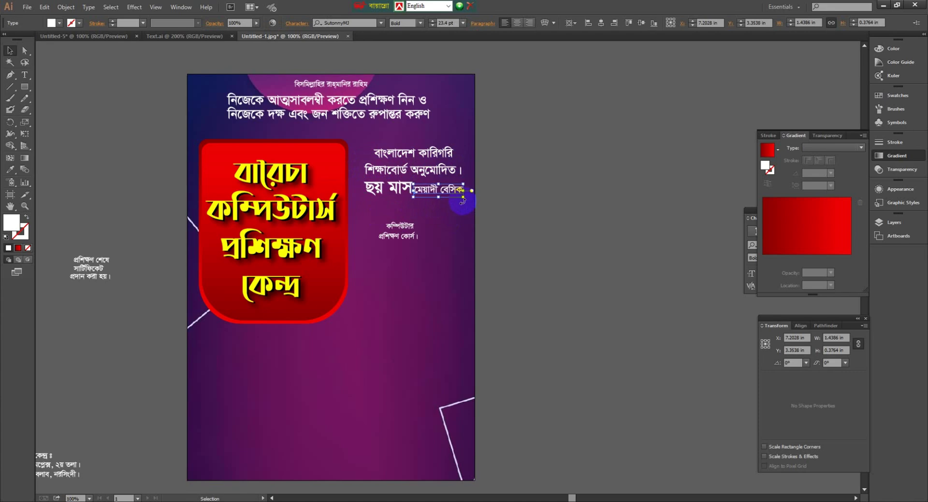
click(437, 234)
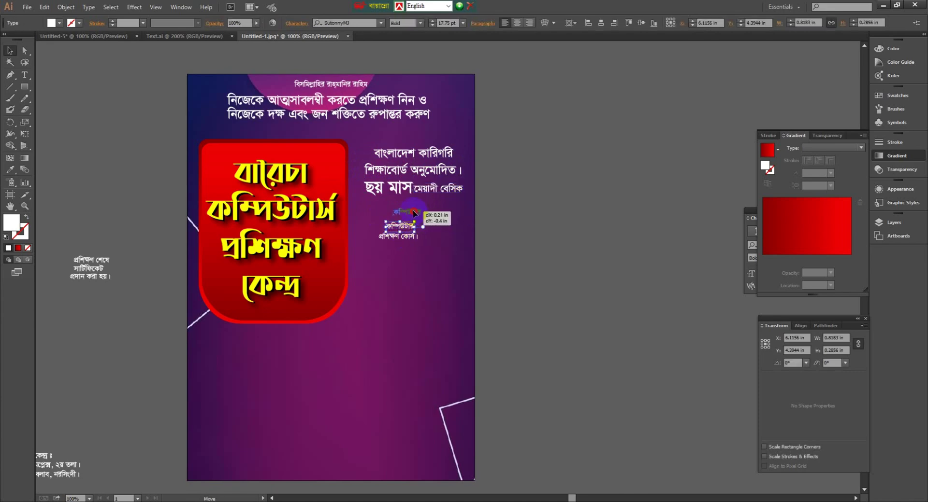
drag(423, 212, 463, 213)
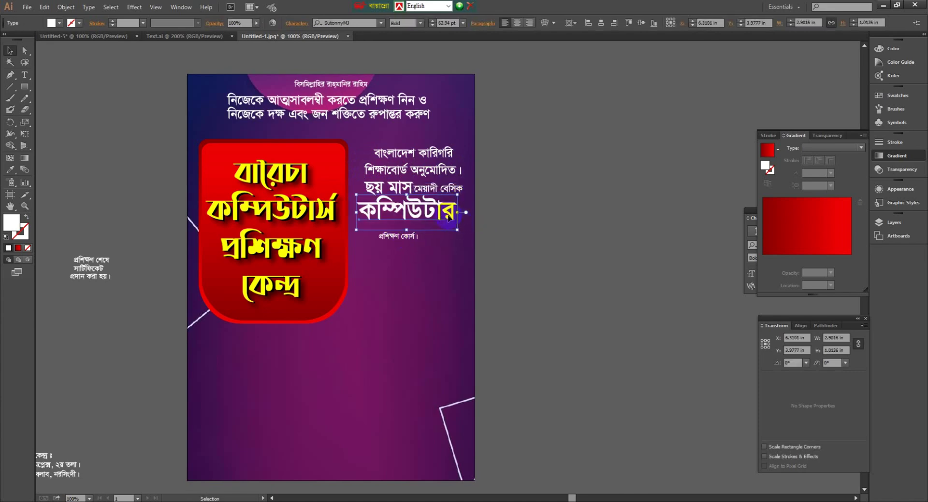
click(416, 237)
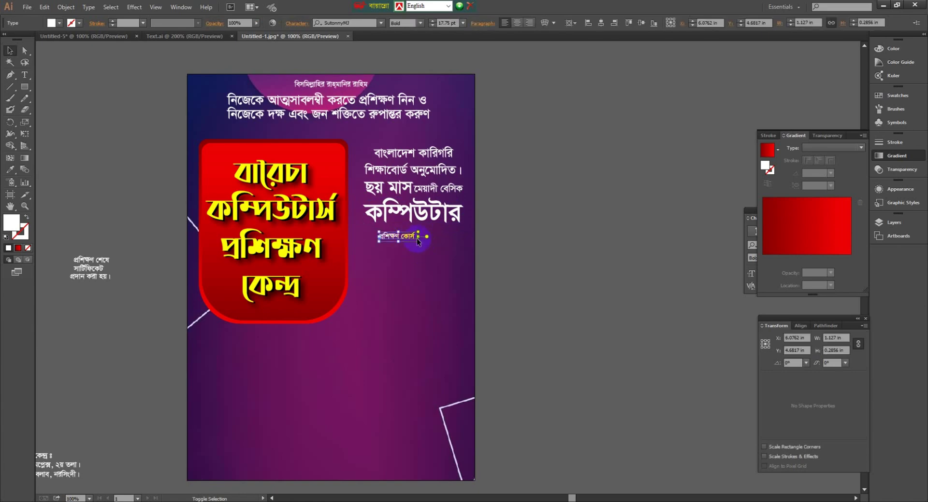
drag(437, 236, 438, 237)
drag(423, 237, 438, 237)
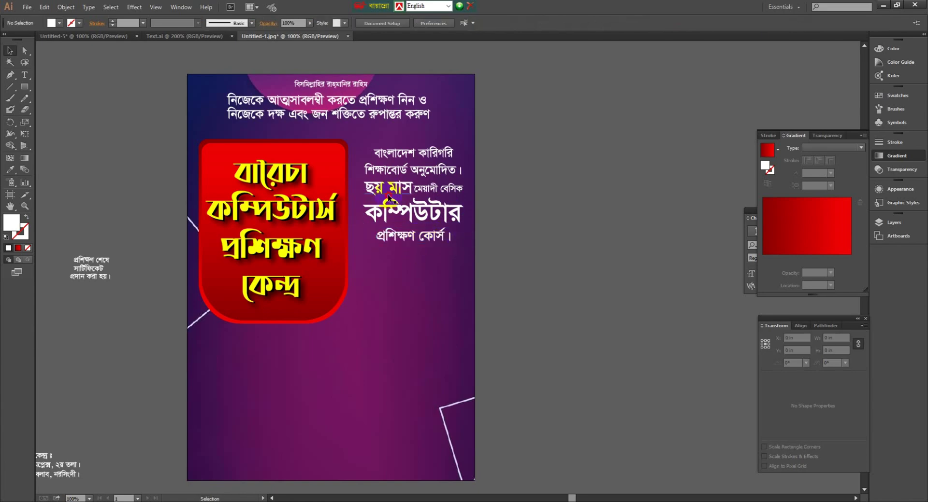
- Colour the ছয় মাস text yellow (FFFF00)
click(399, 190)
click(893, 49)
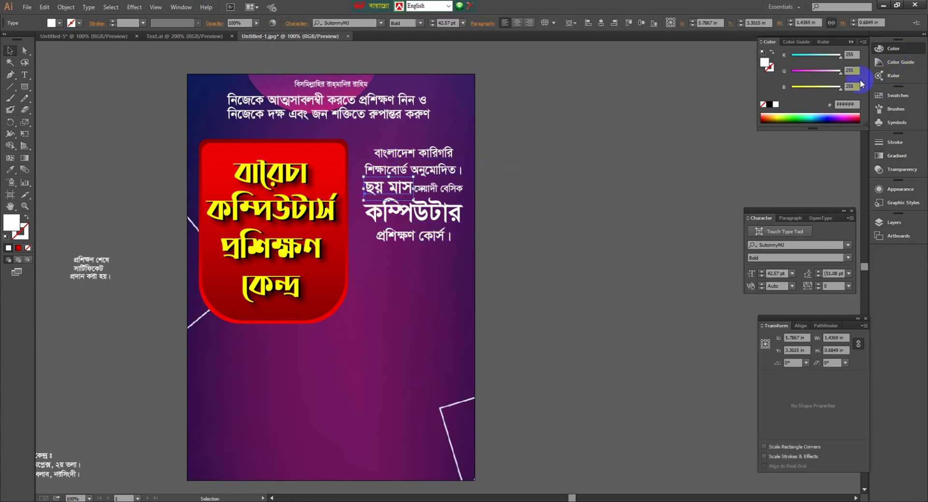
drag(840, 88, 792, 87)
click(506, 225)
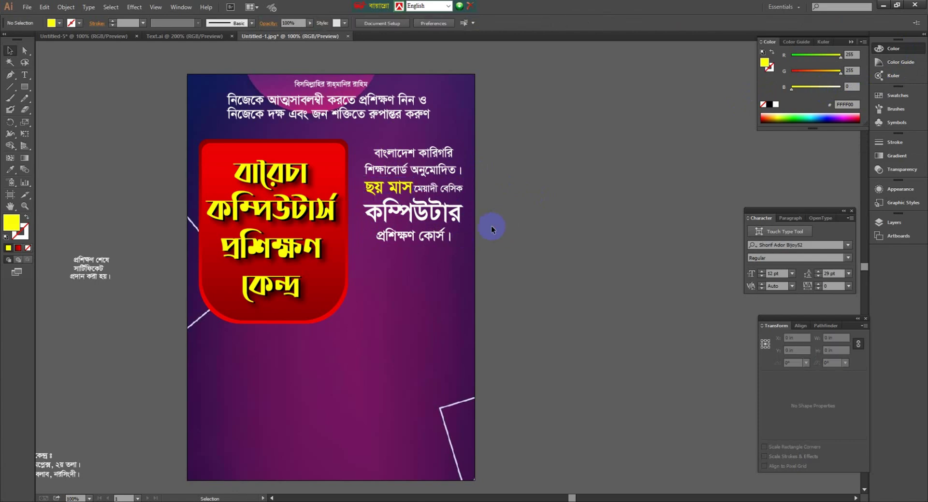
- Fill the word কম্পিউটার with red (FF0000), copy it, and give the original a 3 pt white stroke
click(441, 206)
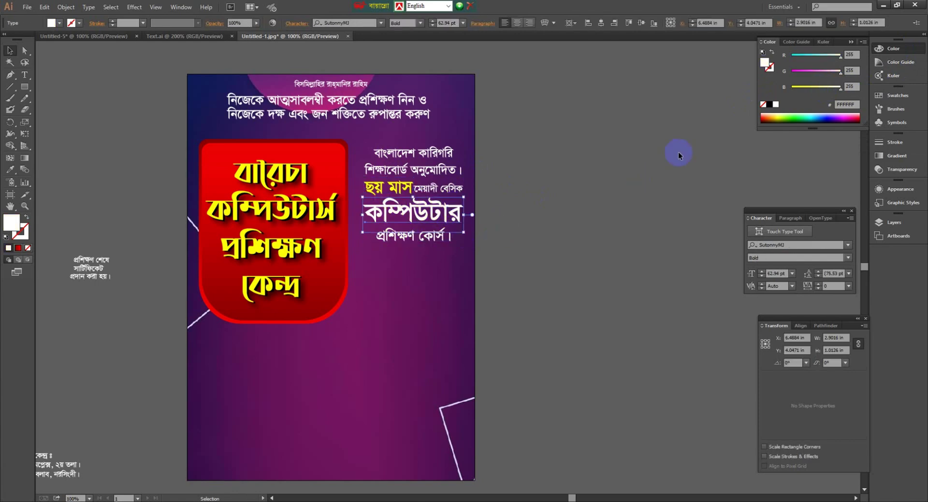
mouse_move(787, 88)
mouse_down()
mouse_move(755, 85)
mouse_move(762, 64)
mouse_up()
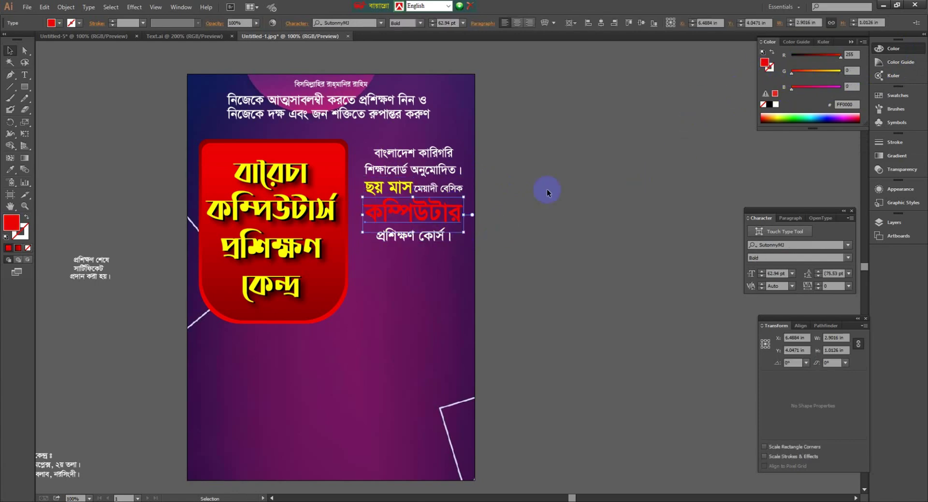
click(112, 21)
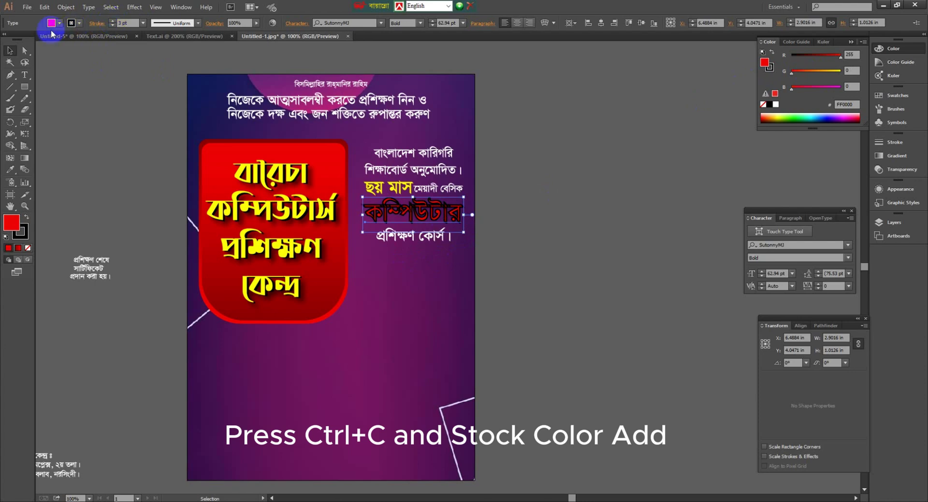
click(28, 234)
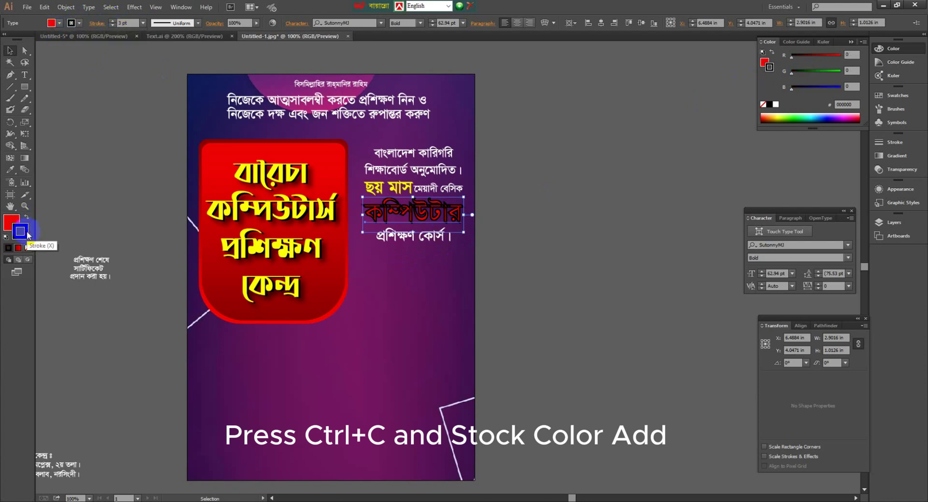
click(776, 105)
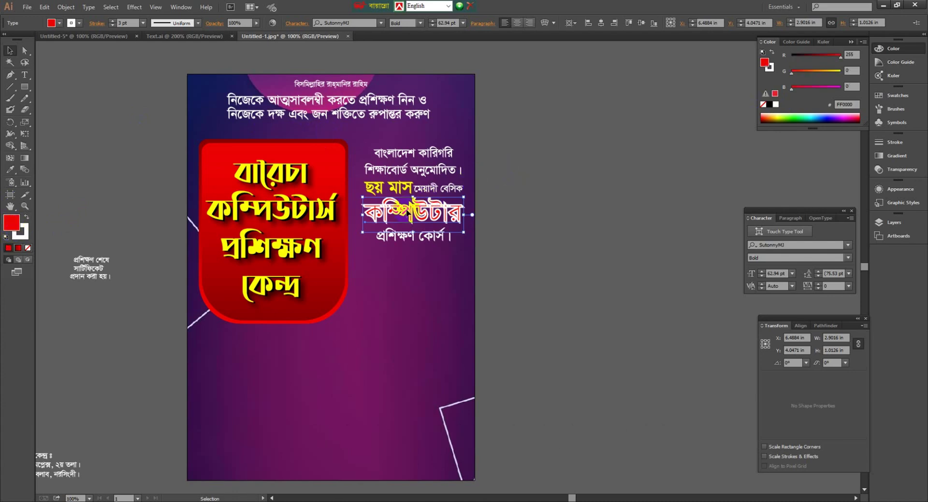
click(891, 142)
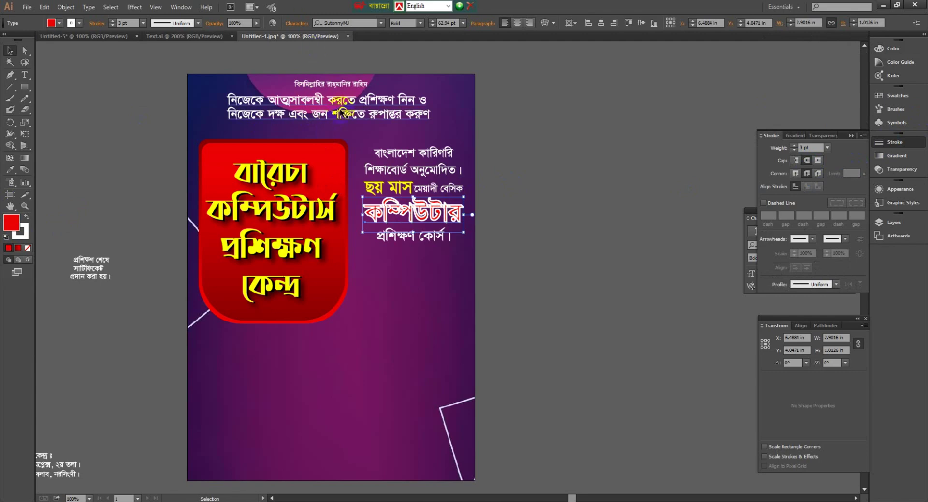
- Paste the strokeless red copy of কম্পিউটার exactly over the white-outlined one
key(ctrl+v)
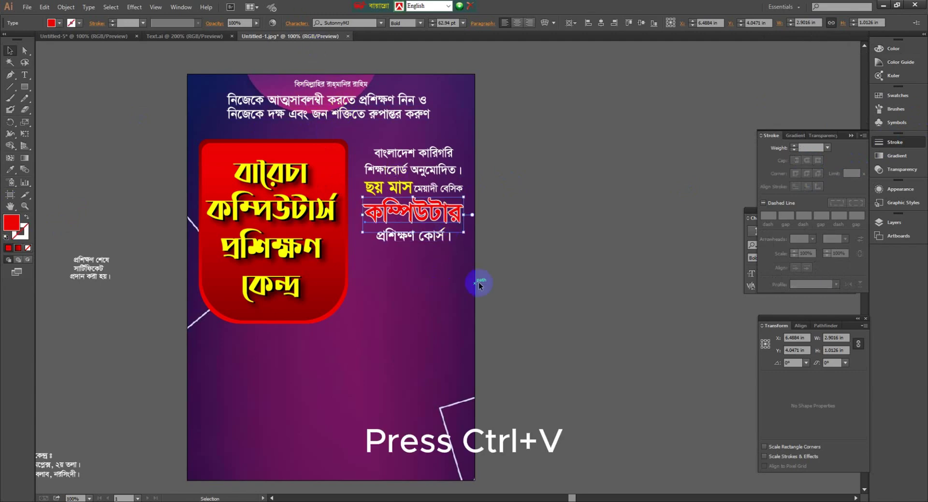
click(478, 285)
click(431, 240)
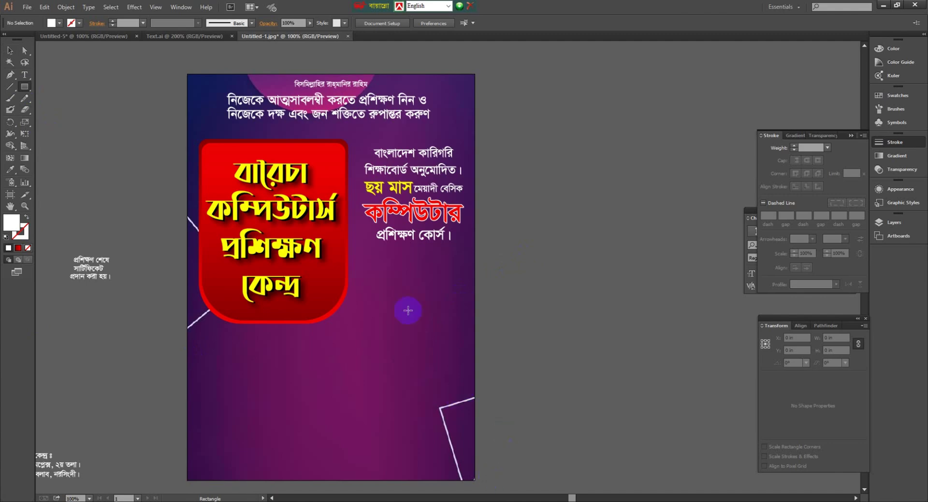
- Draw a rectangle about 2.44 × 1.64 in below the course text, filled with a linear gradient from violet (8800FF) to magenta (FF00FF)
drag(377, 279, 462, 336)
key(period)
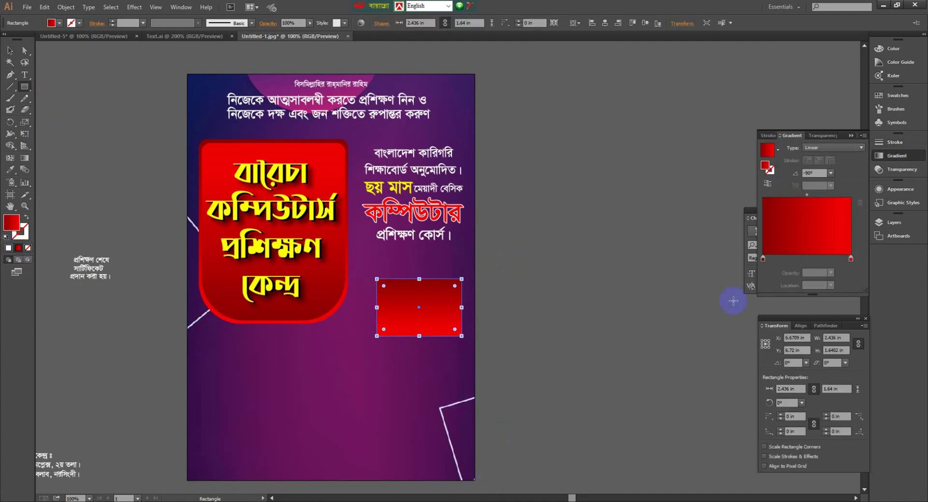
double_click(763, 259)
drag(770, 328, 859, 326)
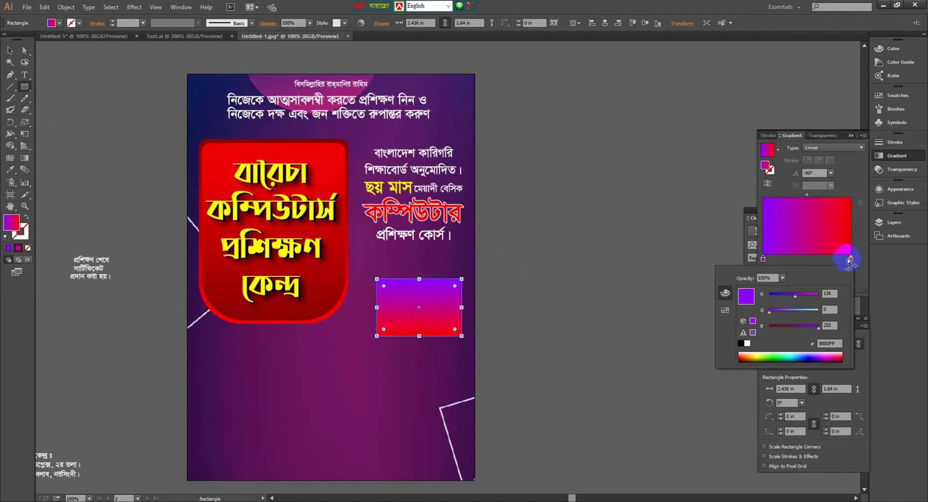
drag(770, 328, 829, 325)
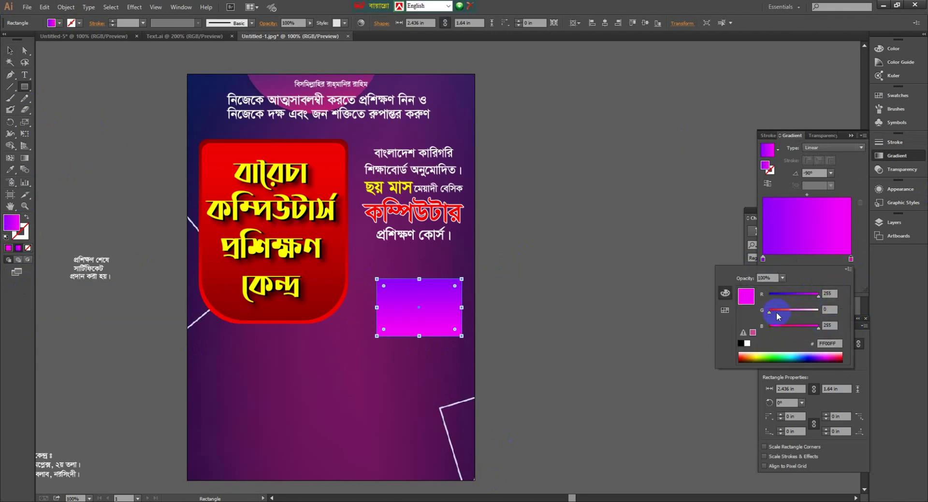
click(11, 54)
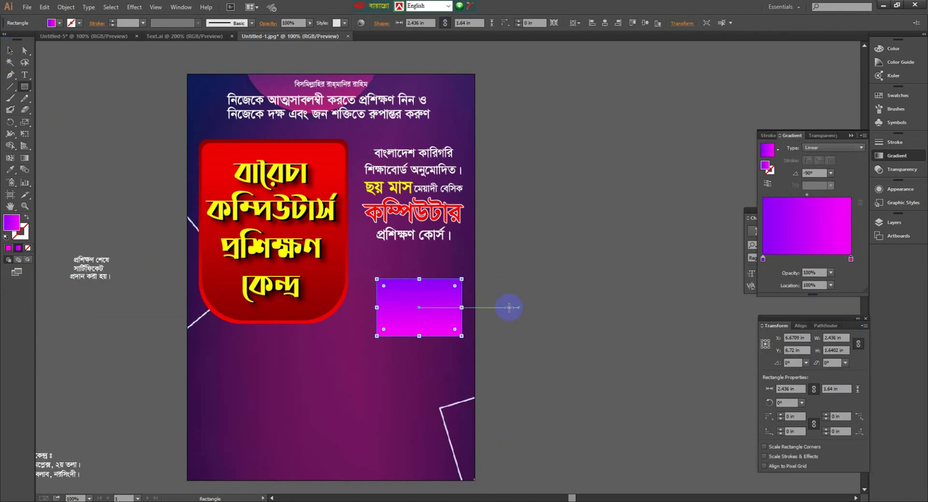
key(v)
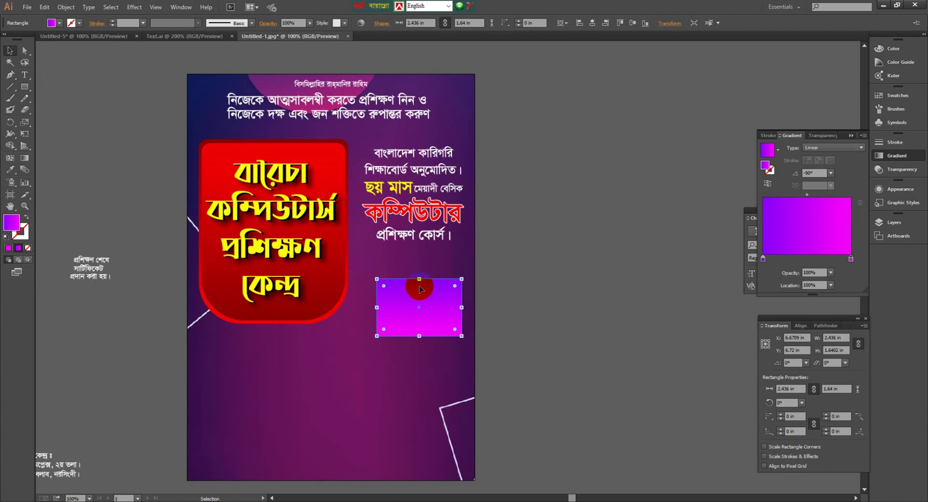
- Move the gradient rectangle up under the course text, duplicate it in front and rotate the copy about 14.17°
drag(423, 294, 416, 277)
key(ctrl+c)
key(ctrl+f)
drag(464, 323, 472, 309)
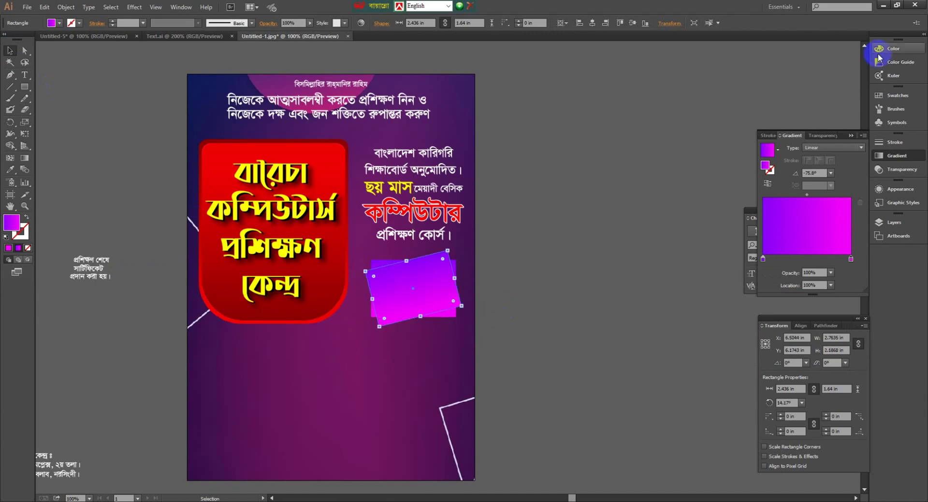
- Fill the rotated rectangle copy with white
click(878, 53)
click(776, 104)
click(8, 248)
key(a)
click(396, 305)
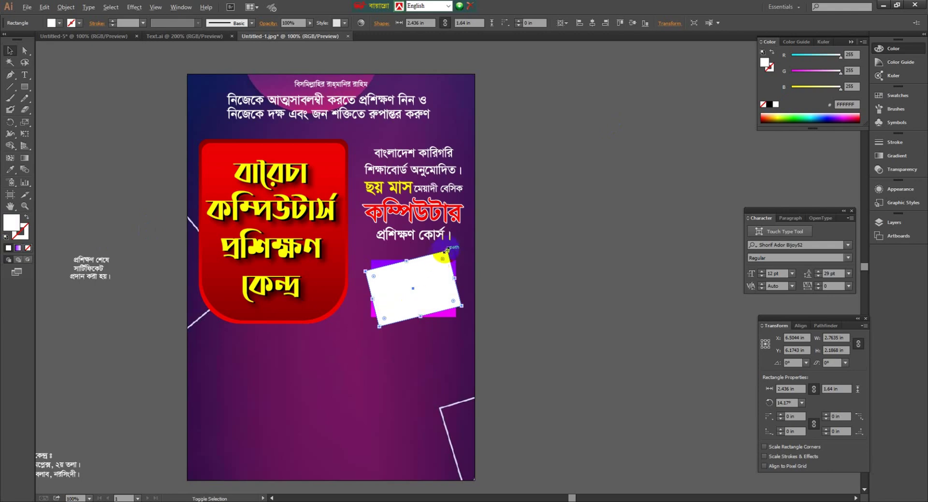
- Add a slightly smaller copy, about 2.26 × 1.52 in, inside the white rectangle and fill it with the violet-to-magenta gradient
drag(446, 250, 445, 255)
click(18, 248)
key(i)
click(443, 314)
click(10, 50)
click(558, 326)
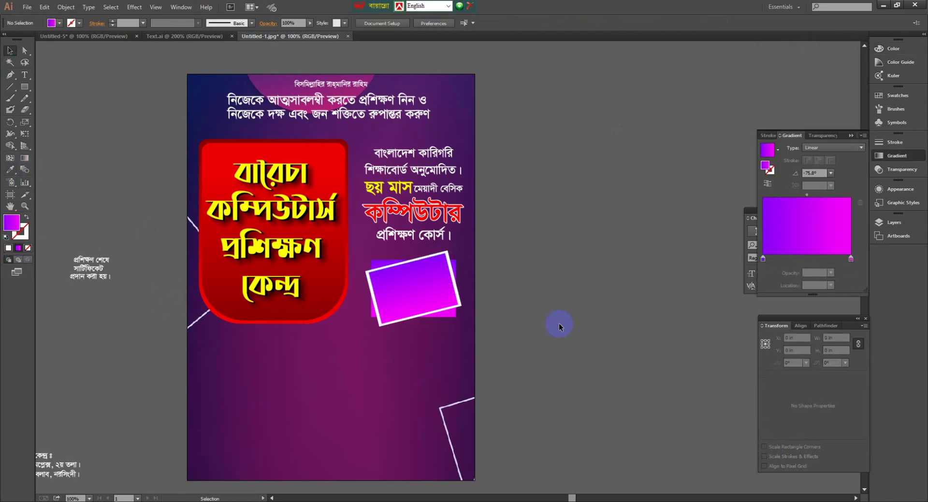
- Rotate the rear gradient rectangle slightly in the opposite direction to the tilted white frame
click(450, 315)
drag(459, 319, 458, 325)
click(511, 348)
- Enlarge the tilted white frame and its inner gradient panel together slightly
key(ctrl+equal)
click(379, 296)
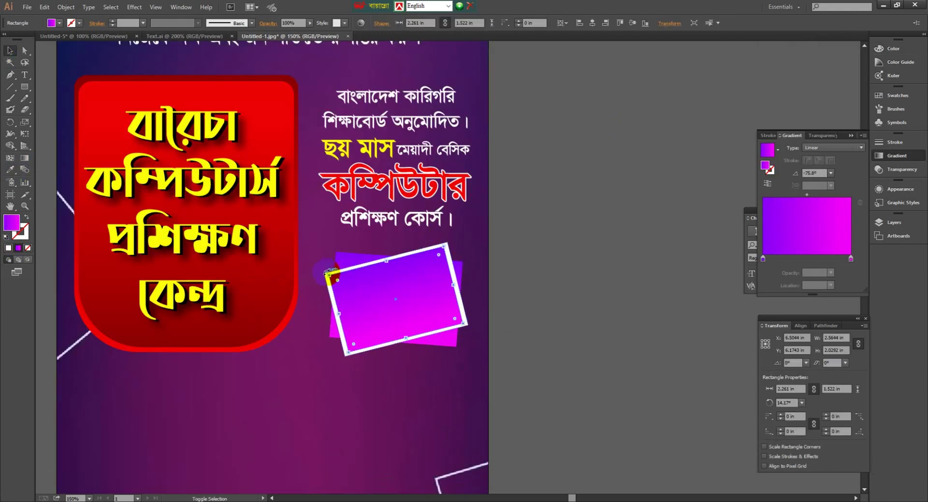
shift+click(327, 274)
drag(468, 356, 474, 361)
click(526, 342)
- Resize the inner gradient panel to about 2.44 × 1.64 in within the white frame
key(ctrl+equal)
click(410, 319)
drag(447, 234, 444, 236)
click(590, 265)
- Move the three certificate text lines onto the flyer and align them to a common horizontal centre
key(ctrl+minus)
key(ctrl+minus)
drag(60, 246, 342, 367)
click(396, 372)
drag(337, 378, 337, 392)
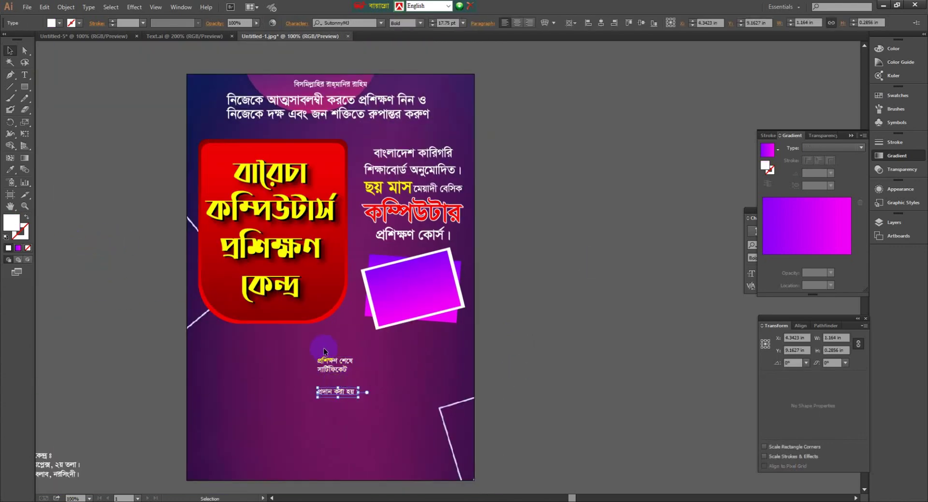
click(581, 23)
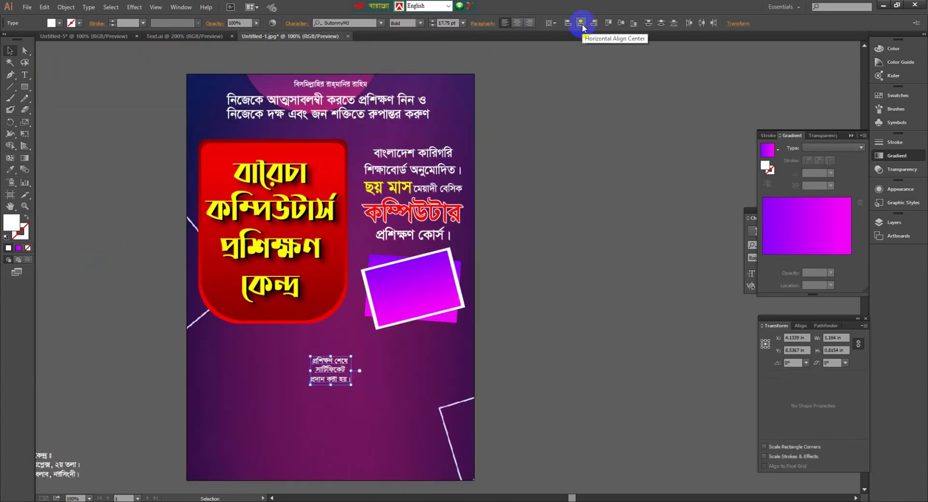
- Place the certificate text on the tilted panel, bring it to the front and rotate it to match the panel's angle
drag(353, 390, 412, 291)
right_click(424, 289)
mouse_move(480, 382)
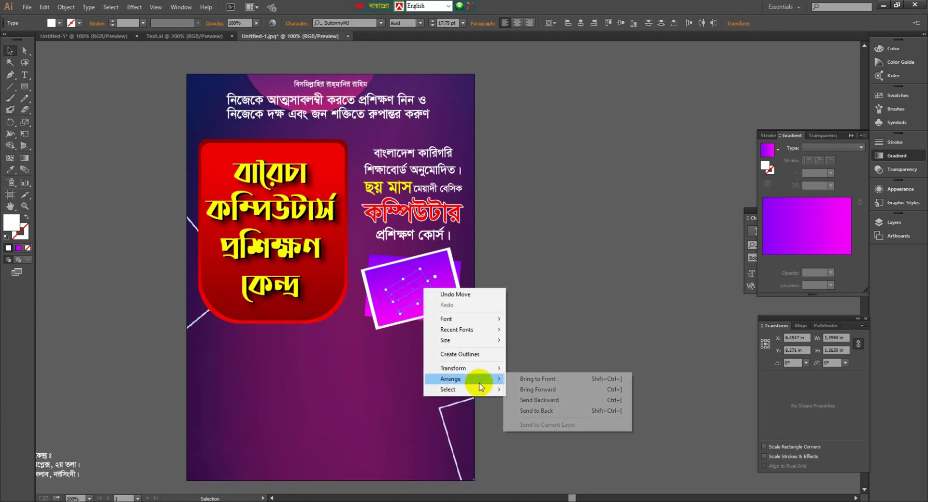
click(526, 382)
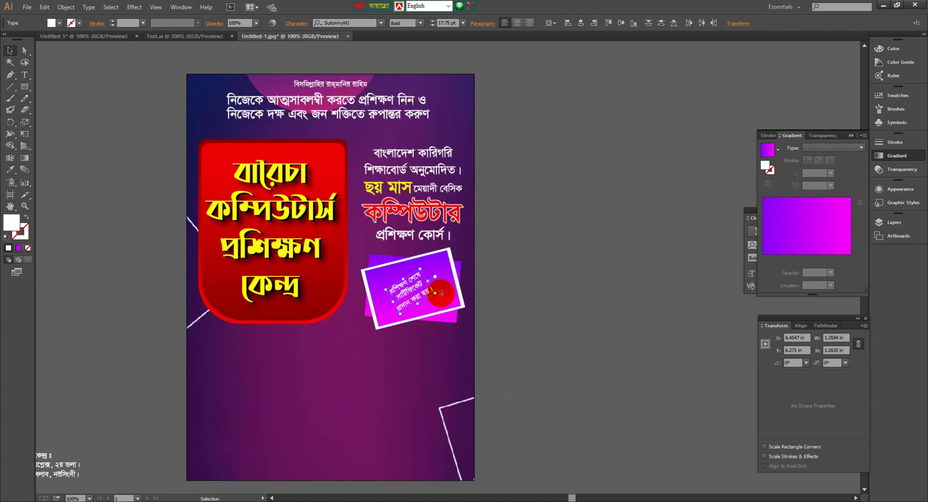
drag(441, 293, 412, 278)
- Enlarge the certificate lines to fit the panel, with সার্টিফিকেট about 44 pt in yellow (FFFF00) and the last line about 26 pt
click(428, 286)
click(421, 304)
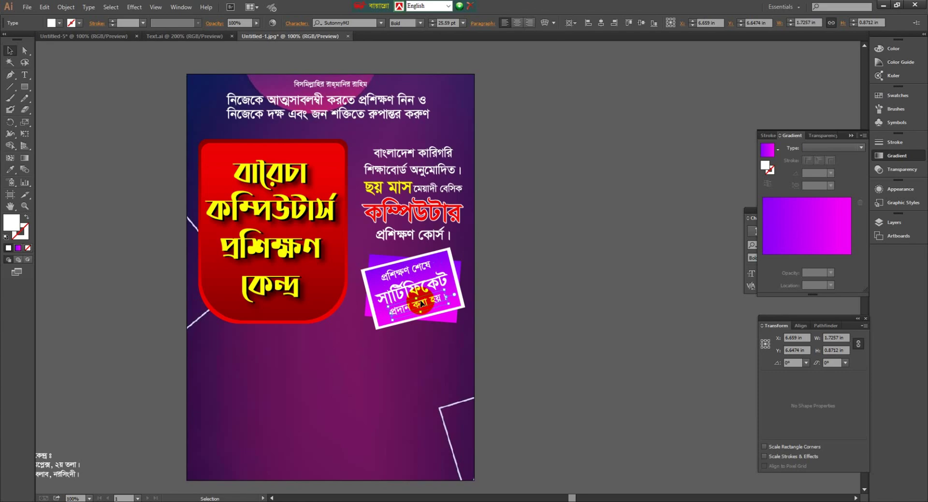
key(comma)
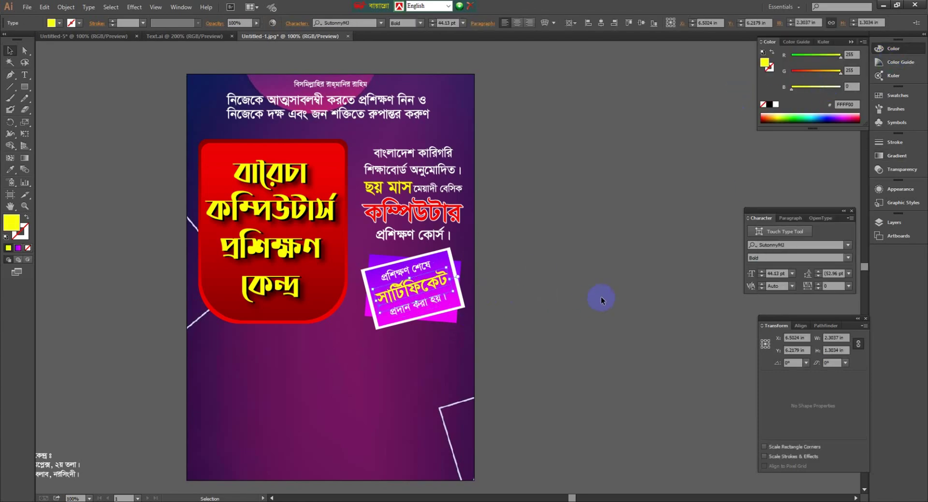
click(601, 297)
- Recolour the tilted certificate panel's linear gradient to violet-blue with a lighter end of about 885CFF and reverse its direction
click(452, 301)
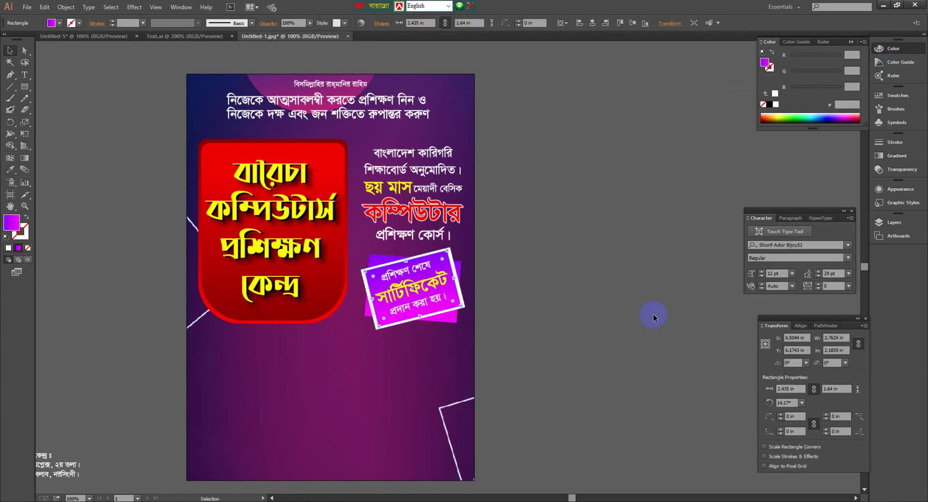
click(889, 156)
double_click(850, 259)
drag(818, 296, 784, 312)
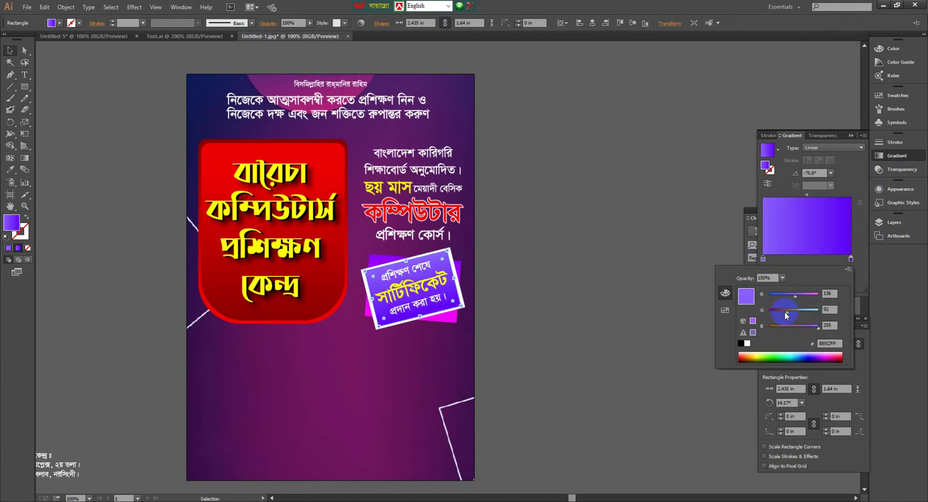
click(768, 183)
click(539, 323)
key(ctrl+1)
key(ctrl+equal)
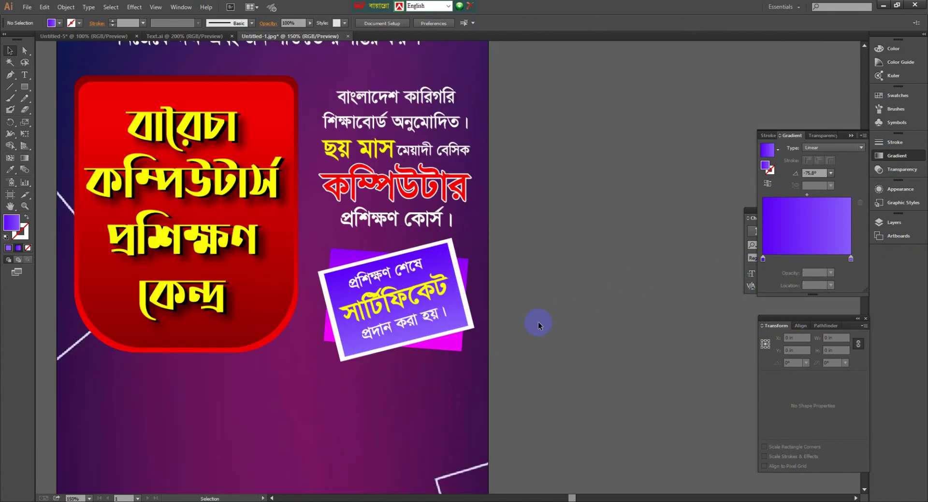
- Add a Multiply drop shadow to সার্টিফিকেট with 75% opacity, 0.1 in X and Y offsets and 0.07 in blur
click(433, 296)
click(880, 49)
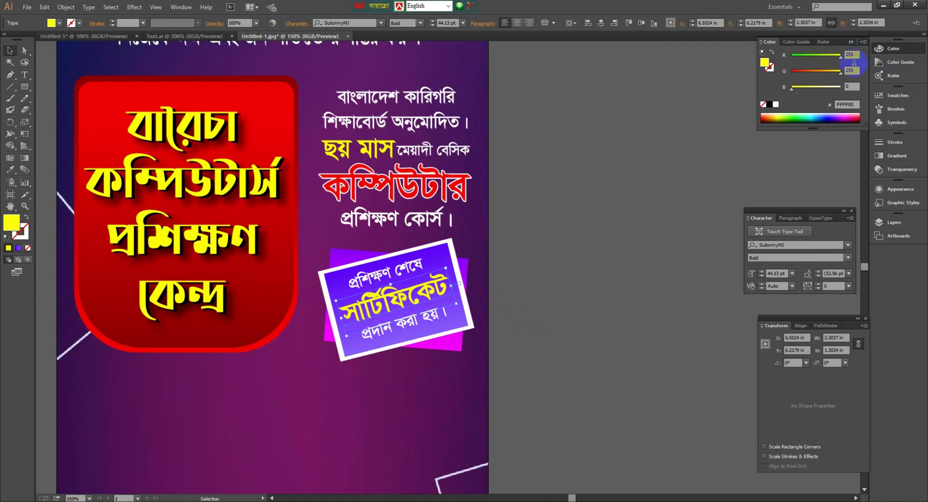
click(878, 47)
key(ctrl+minus)
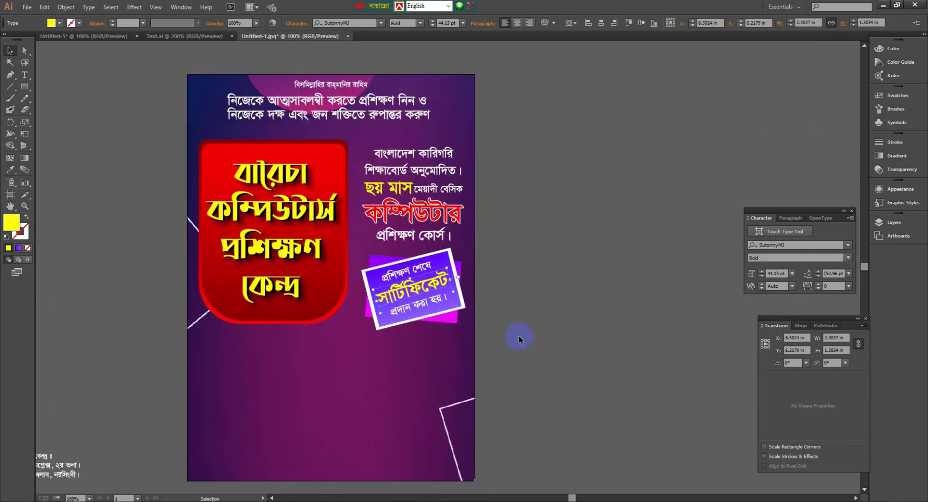
click(137, 9)
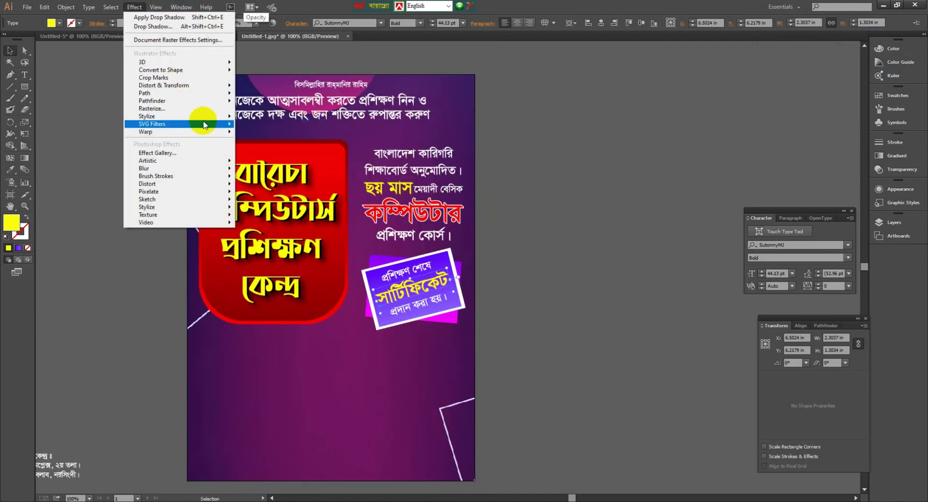
click(261, 120)
click(145, 268)
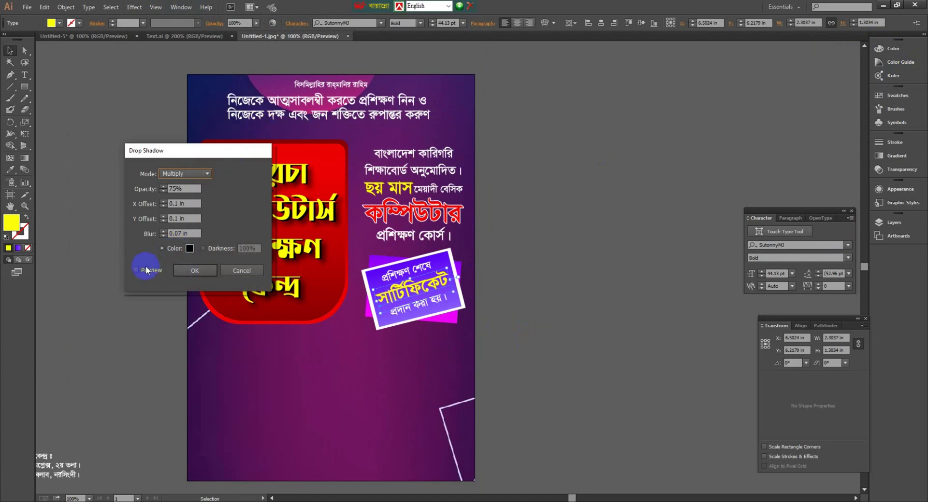
click(195, 272)
click(493, 320)
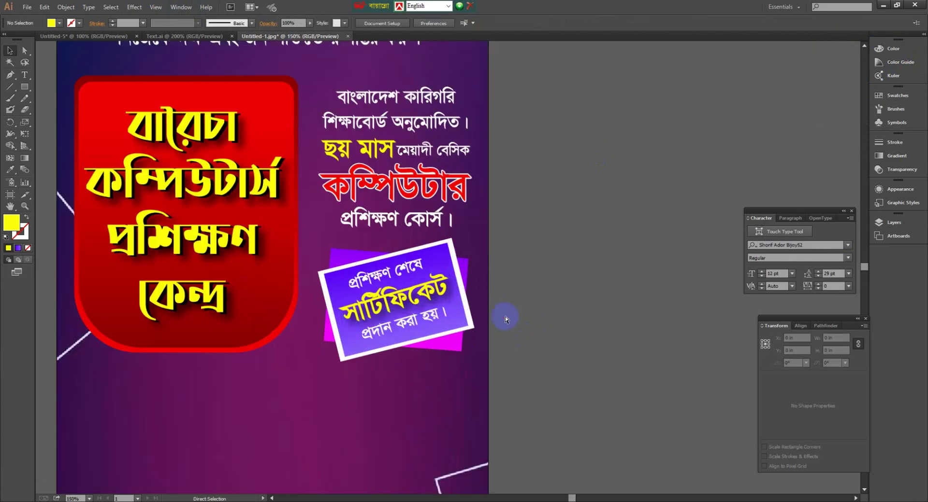
- Draw a yellow rounded rectangle bar about 4.4 × 0.67 in across the lower edge of the red name shape
drag(24, 86, 82, 99)
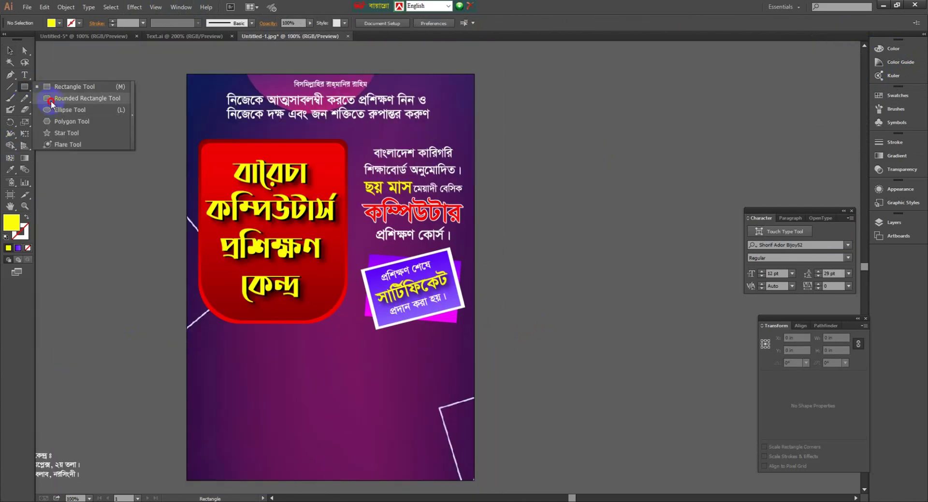
drag(204, 318, 356, 341)
click(9, 53)
key(ctrl+minus)
drag(325, 314, 318, 311)
key(ctrl+plus)
click(520, 313)
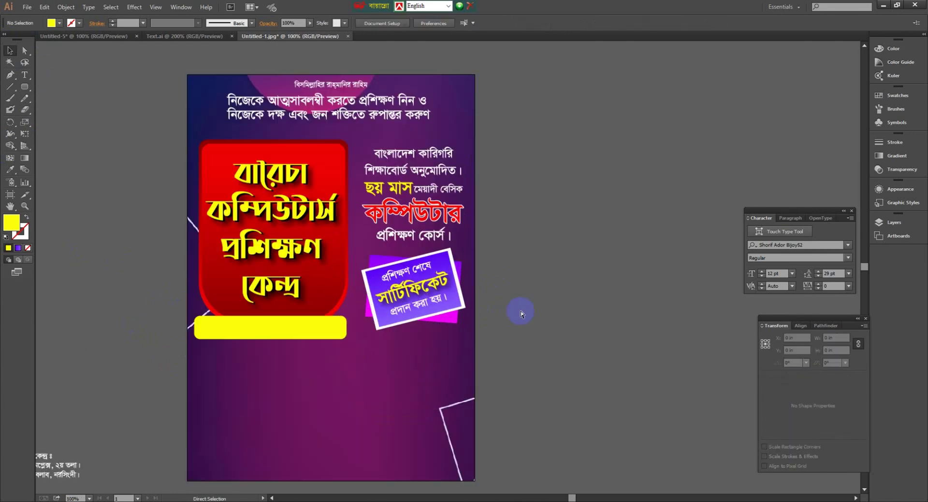
- Place the heading আমাদের কোর্স সমূহঃ on the yellow bar, bring it to the front and fill it black
key(ctrl+plus)
key(ctrl+minus)
key(ctrl+minus)
right_click(335, 310)
drag(79, 287, 325, 318)
mouse_move(391, 401)
click(464, 402)
key(ctrl+plus)
click(900, 49)
click(770, 105)
key(Up)
key(Up)
key(Up)
key(Up)
click(520, 312)
- Draw a small circle, fill it with the violet radial gradient and place it on the yellow bar's left end
drag(25, 86, 80, 110)
click(207, 350)
click(504, 293)
drag(104, 227, 143, 265)
click(11, 50)
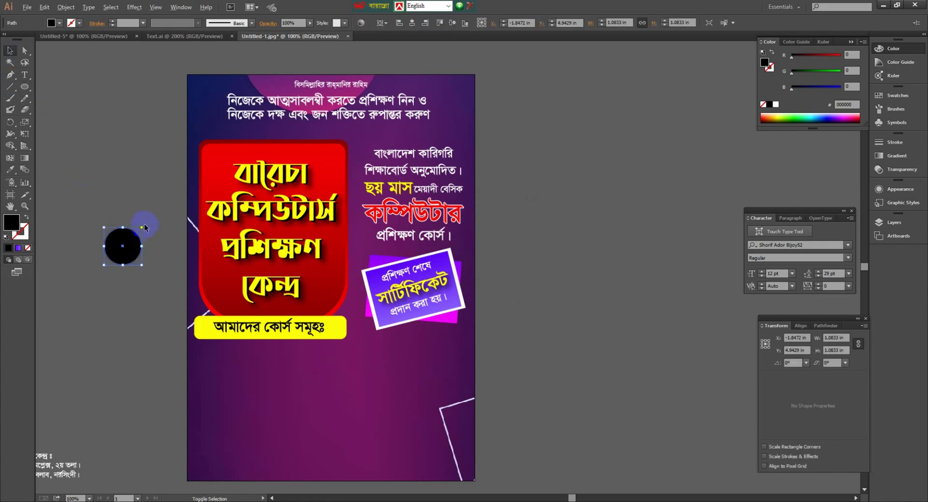
drag(144, 226, 140, 230)
mouse_move(791, 73)
mouse_down()
mouse_move(893, 72)
mouse_move(826, 73)
mouse_up()
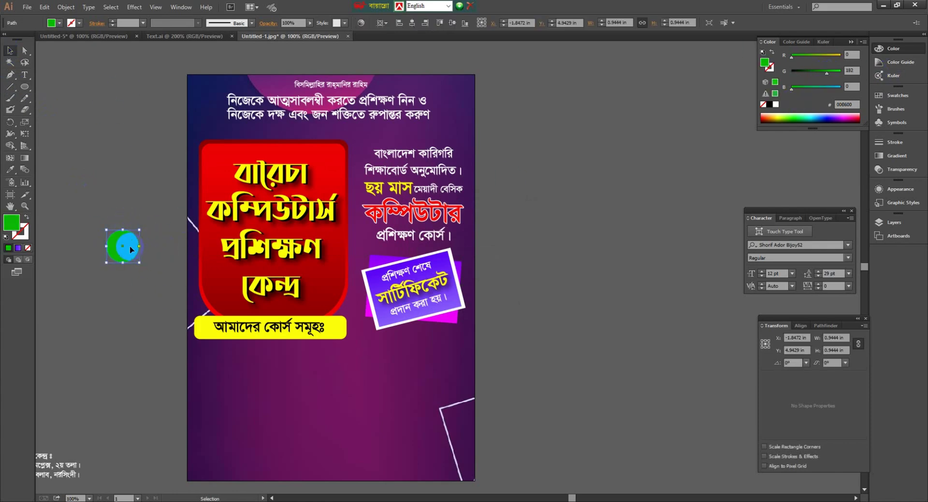
click(18, 247)
click(860, 148)
click(825, 167)
click(767, 184)
drag(139, 230, 135, 234)
click(155, 227)
drag(128, 246, 212, 327)
- Fit the gradient circle inside the yellow bar, adjust the heading beside it and copy the circle to the bar's right end
key(ctrl+plus)
key(ctrl+plus)
drag(172, 391, 559, 374)
click(559, 374)
click(356, 372)
drag(380, 348, 371, 355)
click(356, 372)
click(422, 372)
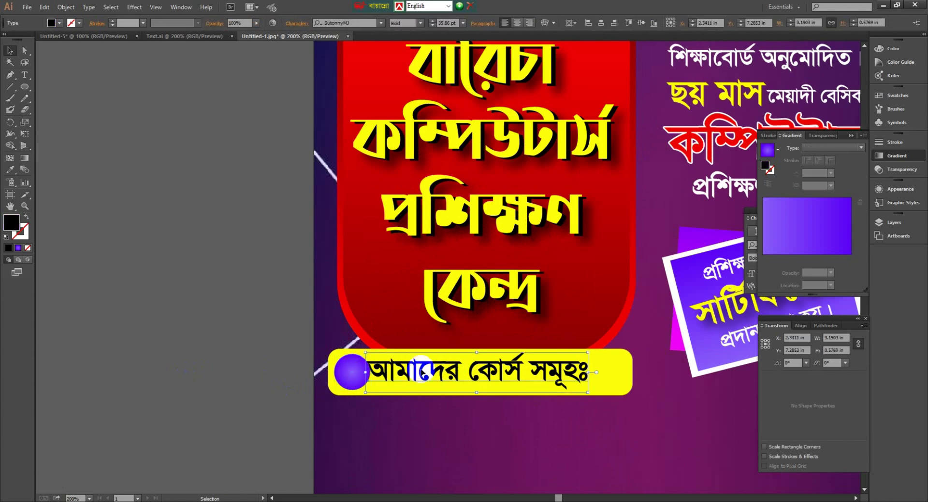
drag(422, 372, 429, 373)
drag(594, 375, 590, 375)
drag(361, 374, 620, 375)
click(579, 377)
click(563, 377)
click(151, 324)
- Draw a circle about 1.87 in wide beside the artboard and place the enlarged numeral ৬ on it in yellow (FFFF00), brought to the front
key(ctrl+minus)
key(ctrl+minus)
key(ctrl+minus)
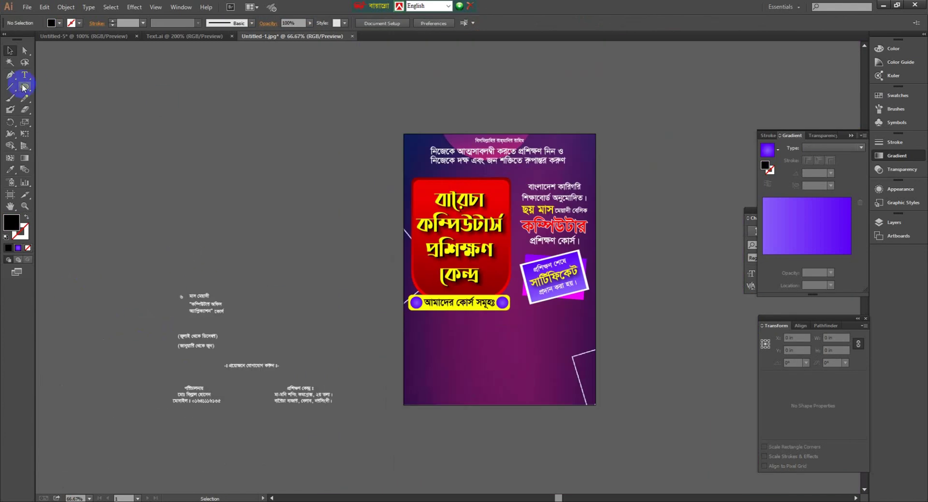
drag(305, 296, 305, 295)
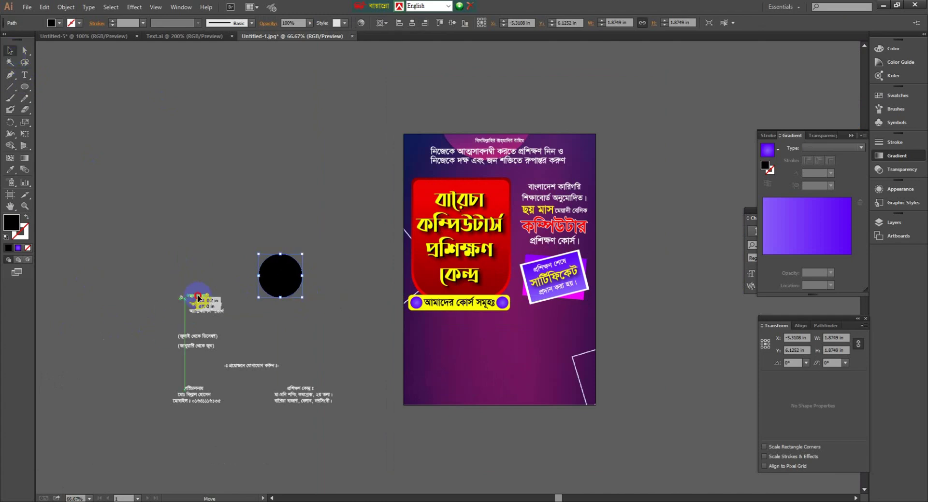
drag(198, 297, 288, 285)
drag(289, 287, 297, 295)
click(893, 49)
drag(840, 88, 788, 90)
right_click(282, 279)
mouse_move(334, 372)
click(396, 372)
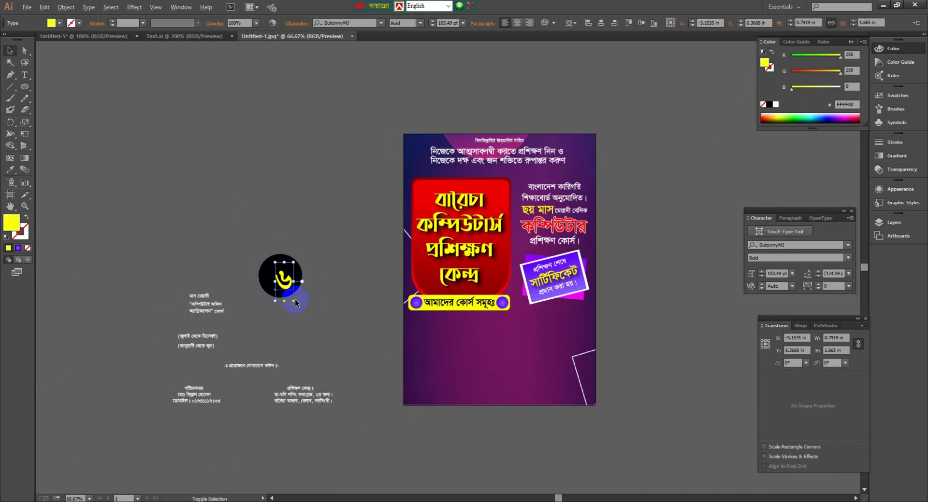
- Enlarge ৬ to fill the circle, colour the circle red, and place them as one group under the course heading bar
drag(293, 302, 297, 308)
drag(286, 282, 283, 277)
click(296, 282)
drag(791, 57, 874, 48)
click(286, 284)
drag(294, 304, 301, 311)
drag(312, 305, 433, 340)
key(ctrl+g)
click(304, 243)
- Move the main flyer content, the opening line and the two-line headline upward to free space at the bottom
drag(377, 184, 594, 309)
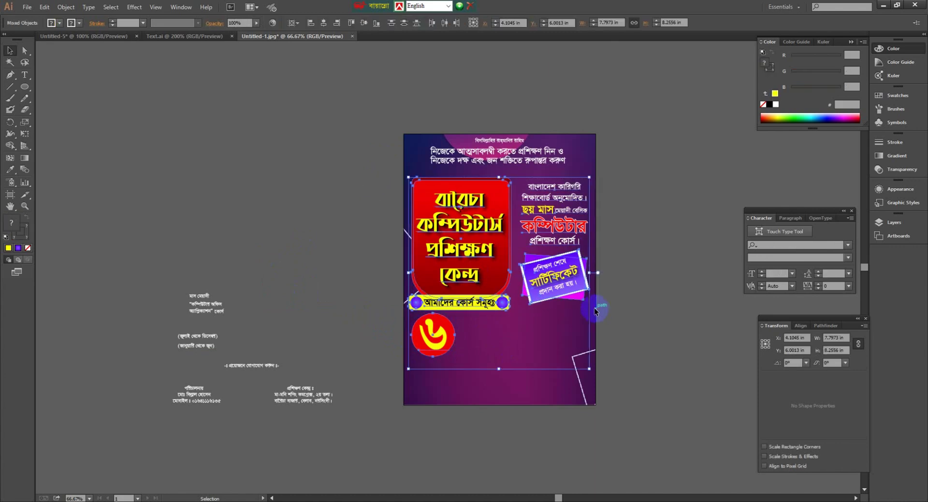
key(shift+Up)
key(shift+Up)
key(shift+Up)
click(499, 140)
key(Up)
key(Up)
key(Up)
key(Up)
key(Up)
key(Up)
click(498, 158)
key(shift+Up)
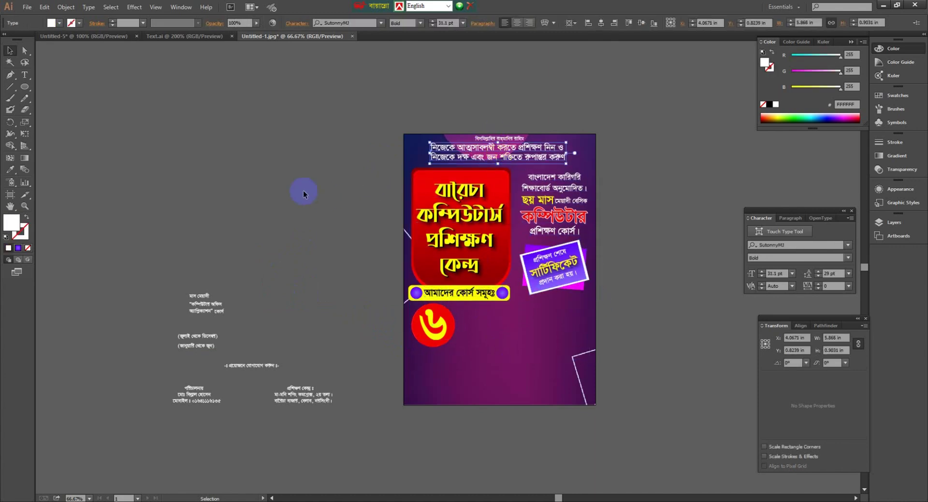
- Shrink the red name block slightly, then group the course heading bar and move it and the ৬ badge up beneath the block
click(500, 193)
drag(511, 167, 497, 183)
click(443, 294)
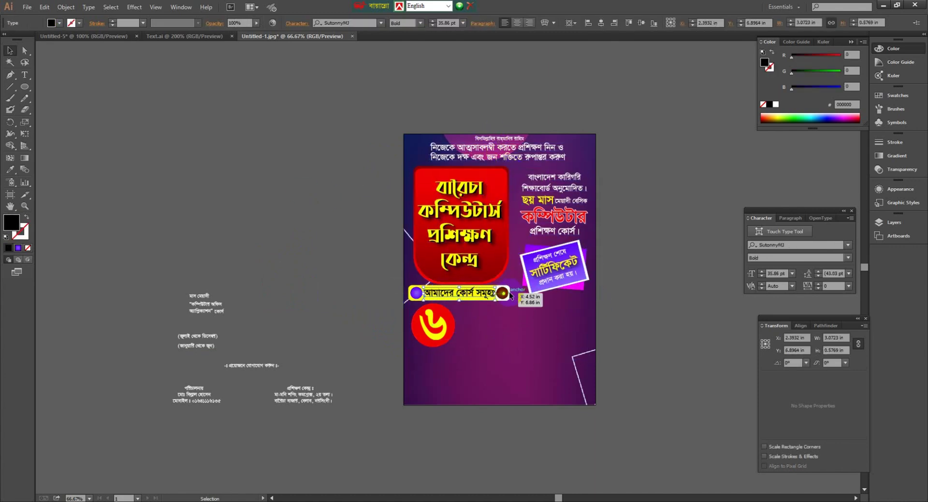
drag(395, 306, 501, 295)
click(483, 321)
drag(418, 325, 422, 390)
drag(393, 307, 502, 293)
key(ctrl+g)
key(shift+Up)
key(shift+Up)
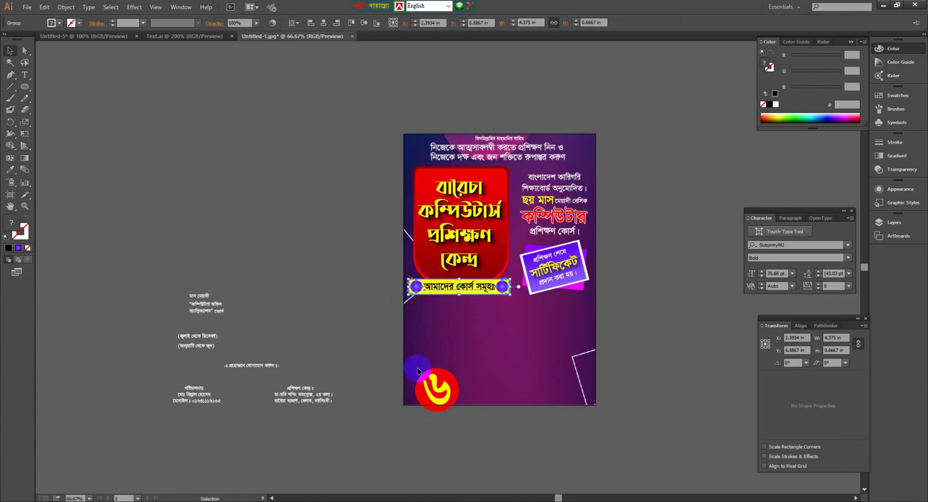
drag(426, 386, 419, 315)
click(481, 351)
- Draw a rectangle about 3.13 × 1.77 in over the right half of the ৬ badge and round its upper-right corner to 0.85 in
key(ctrl+plus)
mouse_move(452, 341)
mouse_down()
mouse_move(434, 338)
mouse_move(527, 373)
mouse_up()
click(19, 51)
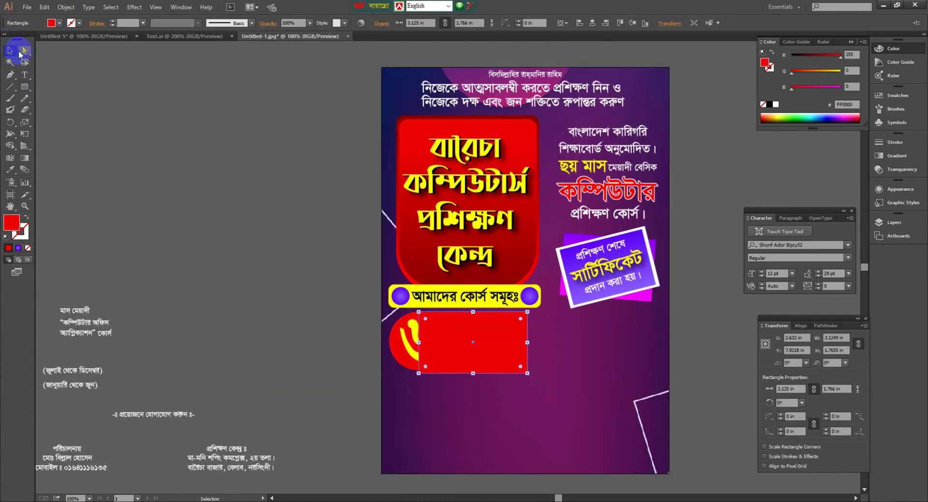
click(521, 319)
drag(521, 319, 479, 326)
- Send the new rectangle behind the ৬ badge and fill it yellow (FFFF00)
right_click(442, 352)
mouse_move(483, 334)
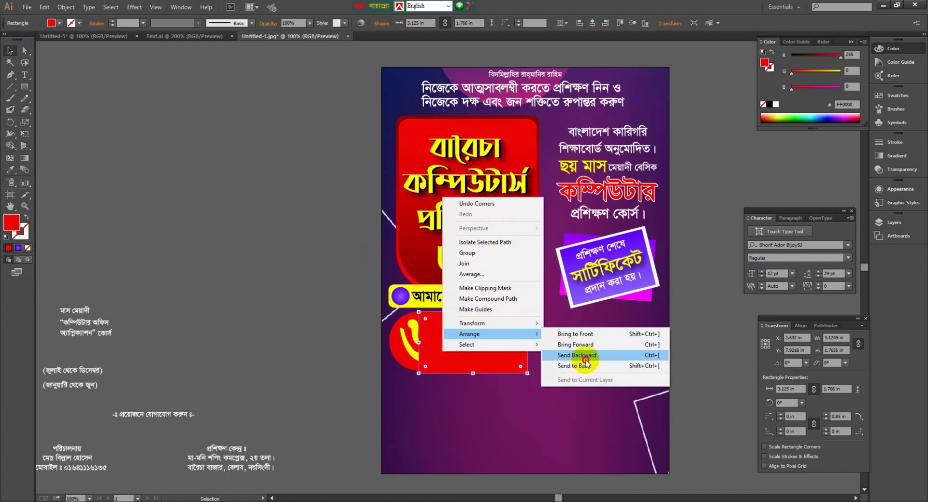
click(573, 355)
drag(792, 72, 850, 72)
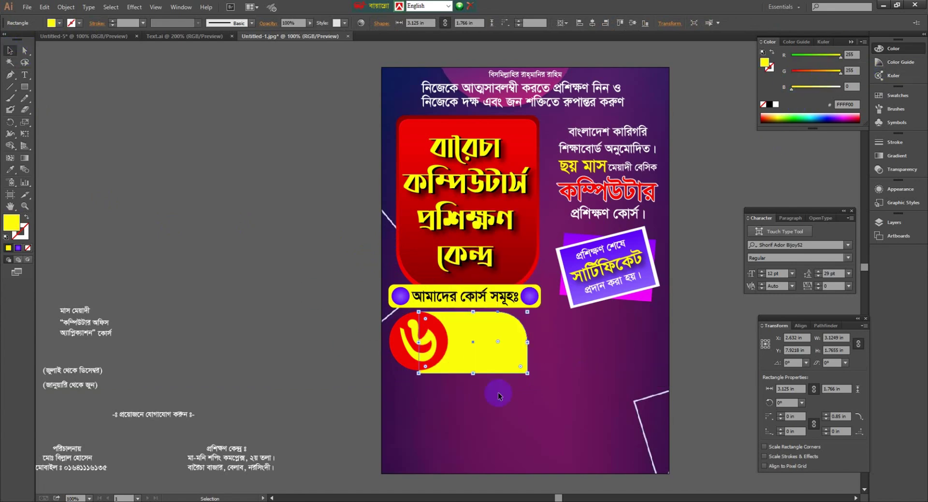
- Place the course text lines on the yellow panel beside ৬, fill them black and size them to fit the panel
drag(85, 323, 516, 361)
click(769, 104)
click(485, 356)
drag(511, 364, 485, 368)
click(296, 24)
click(271, 84)
click(272, 85)
click(272, 85)
click(373, 348)
- Colour the quoted course name “কম্পিউটার অফিস অ্যাপ্লিক্যাশন” blue and enlarge the word কোর্স to about 26 pt
click(483, 358)
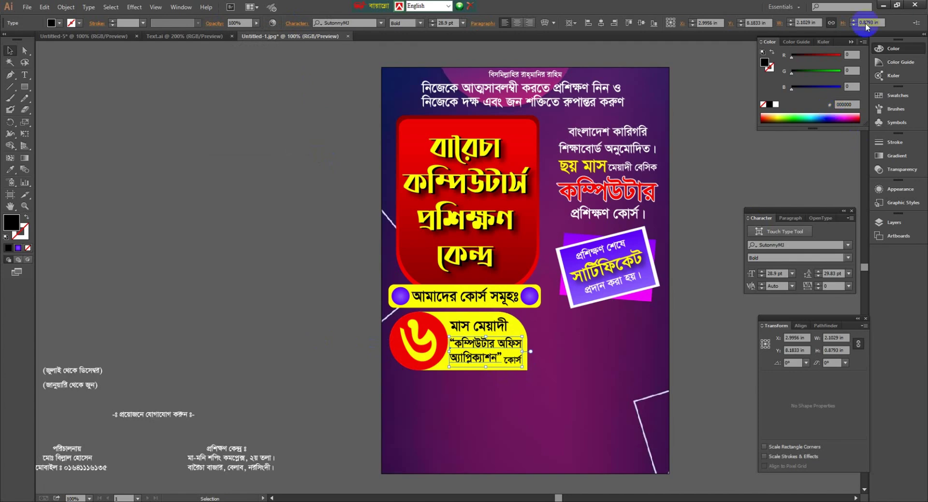
drag(791, 89, 861, 91)
click(340, 357)
key(ctrl+equal)
click(547, 409)
drag(558, 415, 563, 416)
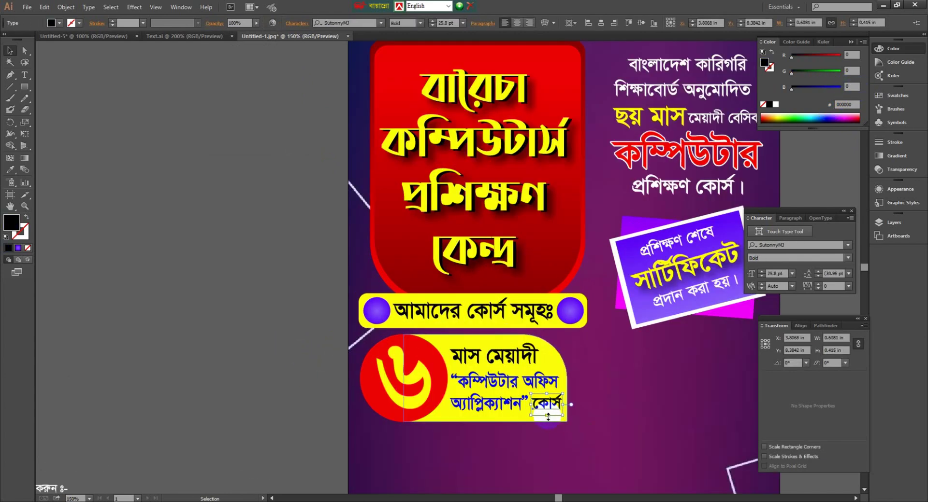
click(274, 388)
key(ctrl+minus)
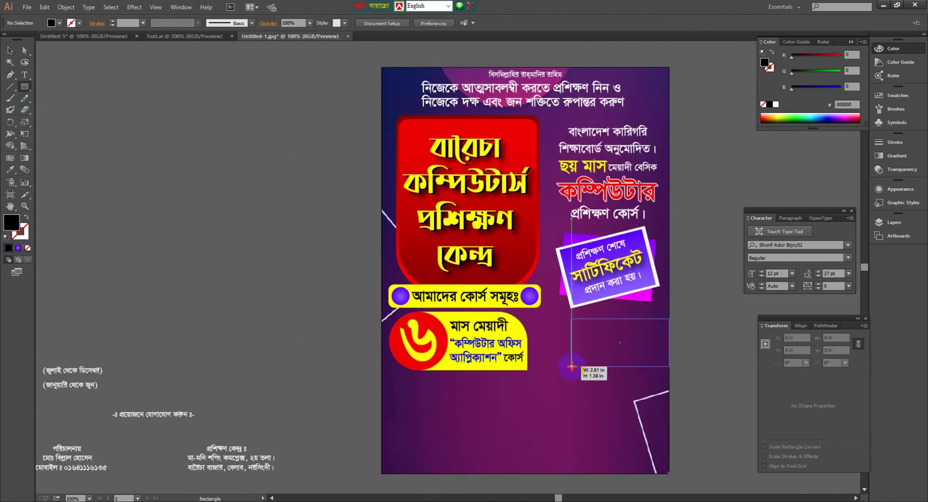
- Draw a rectangle about 2.96 × 1.48 in against the flyer's right edge below the certificate badge and fill it with the linear violet gradient
drag(571, 367, 565, 371)
click(18, 248)
click(841, 148)
click(822, 157)
click(10, 50)
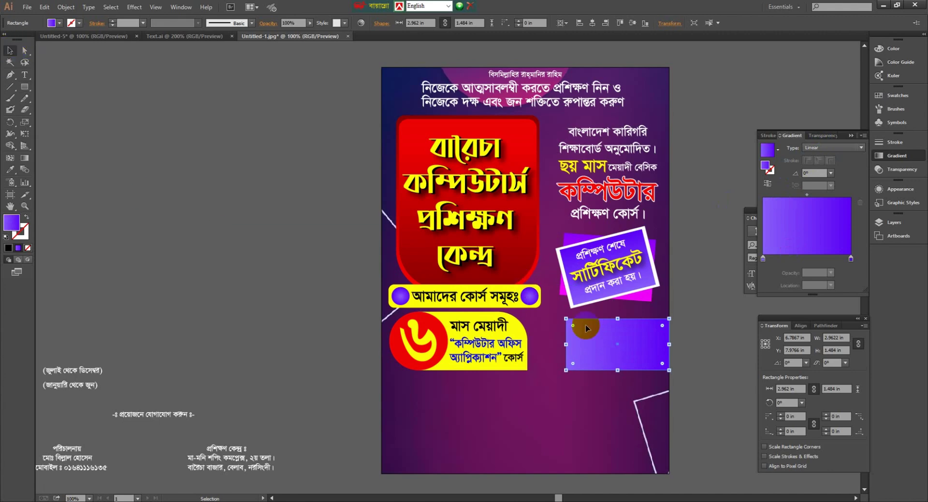
- Reverse the violet rectangle's gradient and round off its top-left corner
click(767, 183)
drag(572, 326, 598, 332)
click(183, 355)
- Duplicate the contact line beside the flyer and change the copy's text to “গ্রাফিক্স ডিজাইন”
alt+drag(162, 415, 250, 347)
double_click(240, 337)
key(ctrl+a)
text(ডু)
click(9, 52)
- Place the গ্রাফিক্স ডিজাইন text in front of the violet panel and size it to about 37.6 pt
drag(233, 340, 392, 329)
right_click(602, 349)
mouse_move(645, 441)
click(715, 440)
click(893, 49)
key(ctrl+alt+b)
key(ctrl+equal)
alt+shift+drag(560, 375, 567, 380)
key(Down)
key(Down)
key(Down)
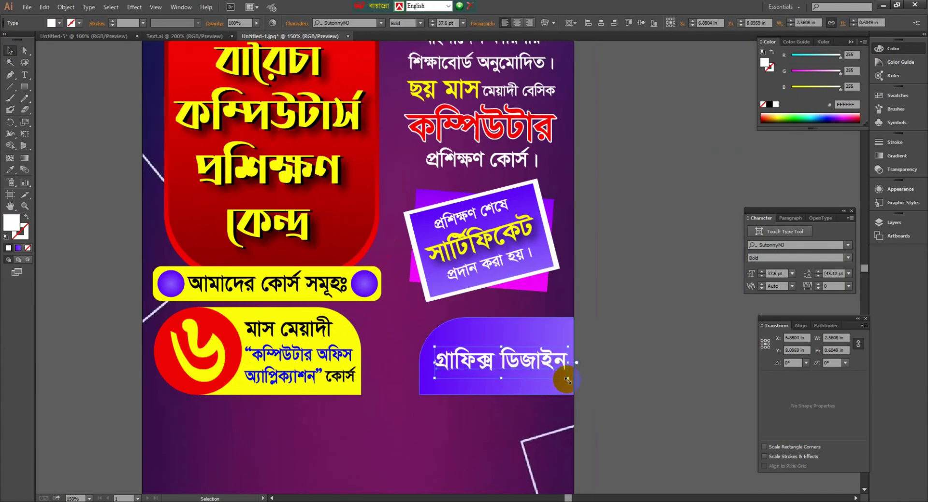
- Recolour both gradient stops of the গ্রাফিক্স ডিজাইন panel to run from deep blue to lighter blue
click(562, 380)
click(896, 156)
double_click(762, 259)
mouse_move(786, 296)
mouse_down()
mouse_move(774, 296)
mouse_move(786, 295)
mouse_up()
double_click(850, 259)
click(623, 387)
key(ctrl+-)
key(ctrl+-)
click(10, 51)
click(547, 311)
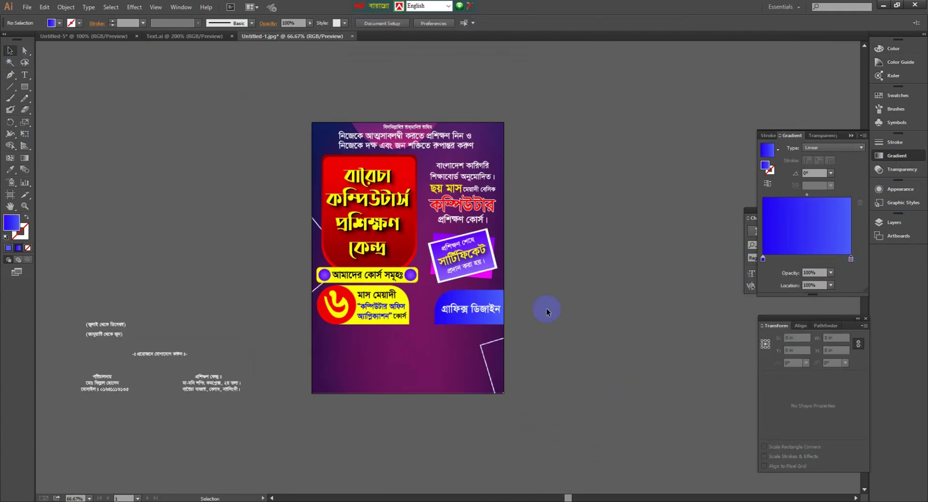
- Move the two date-range lines from the pasteboard to just below the yellow ৬ panel
key(ctrl+=)
drag(177, 340, 278, 313)
drag(87, 295, 49, 342)
drag(45, 340, 433, 361)
click(431, 349)
click(567, 23)
key(ctrl+g)
shift+drag(396, 318, 473, 339)
key(ctrl+z)
click(270, 218)
- Draw a 0.625 in circle beside the flyer and fill it with a gradient of two greens
drag(25, 86, 62, 111)
shift+drag(248, 299, 271, 323)
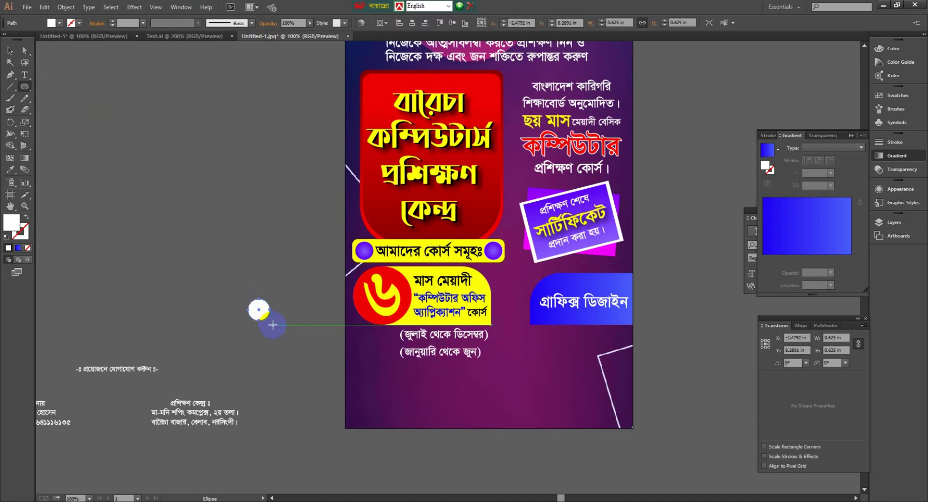
click(18, 248)
double_click(762, 260)
click(776, 359)
drag(792, 313, 800, 313)
click(851, 259)
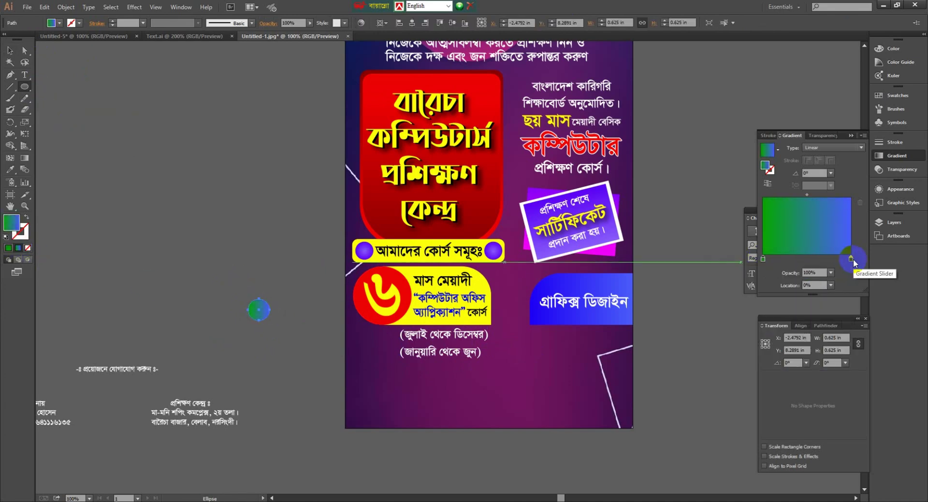
double_click(850, 260)
click(777, 357)
- Make the circle's gradient radial and reversed, with its midpoint at 38.71%
click(833, 148)
click(818, 163)
click(767, 183)
drag(807, 196, 796, 195)
click(10, 50)
click(278, 236)
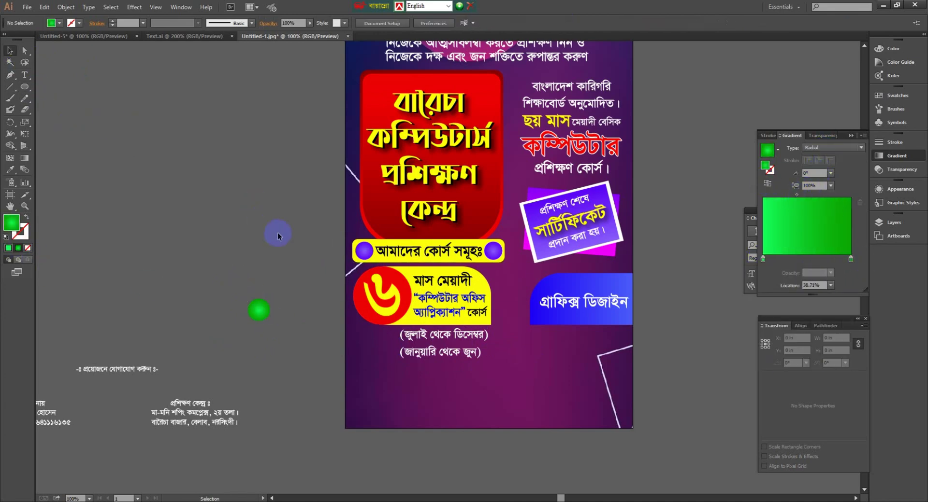
- Place the green circle before the (জুলাই থেকে ডিসেম্বর) line, scale it to about 0.5 in and adjust the text's spacing
drag(267, 307, 386, 339)
click(450, 379)
scroll(447, 338, up, 2)
drag(313, 342, 316, 337)
drag(393, 336, 375, 337)
- Duplicate the green circle below itself and recolour the copy's radial gradient from 3988D4 to dark blue
click(314, 348)
drag(313, 348, 313, 393)
double_click(851, 260)
click(814, 360)
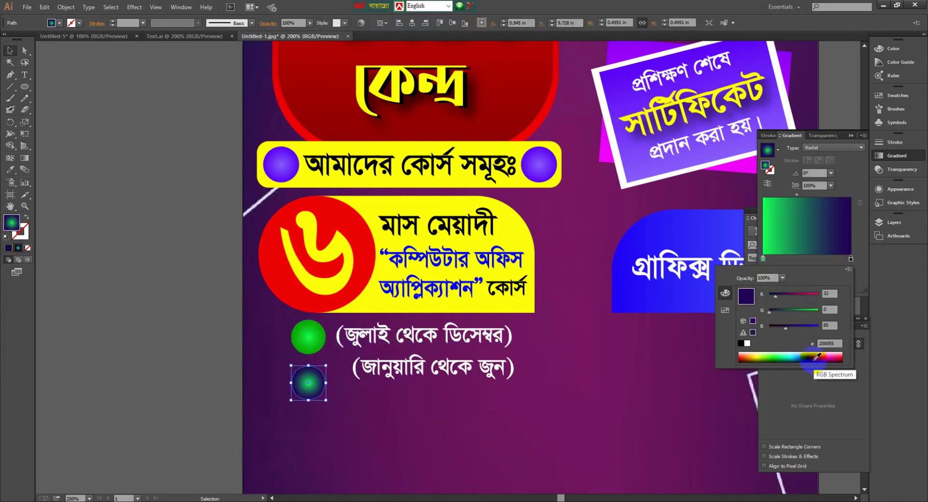
mouse_move(786, 328)
mouse_down()
mouse_move(815, 330)
mouse_move(795, 313)
mouse_up()
double_click(762, 259)
click(810, 358)
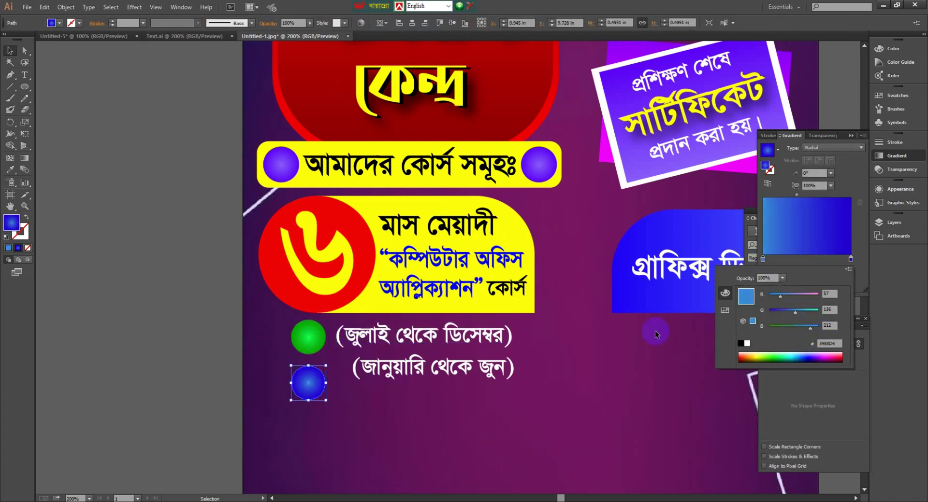
- Nudge the blue circle up and line up the (জানুয়ারি থেকে জুন) text beside it
click(657, 330)
drag(309, 383, 309, 379)
click(172, 361)
drag(405, 370, 391, 378)
click(155, 354)
- Draw a 2.695 × 0.472 in bar over the first date line with the circle's green gradient and 0.15 in rounded corners
drag(25, 87, 57, 88)
drag(333, 324, 522, 357)
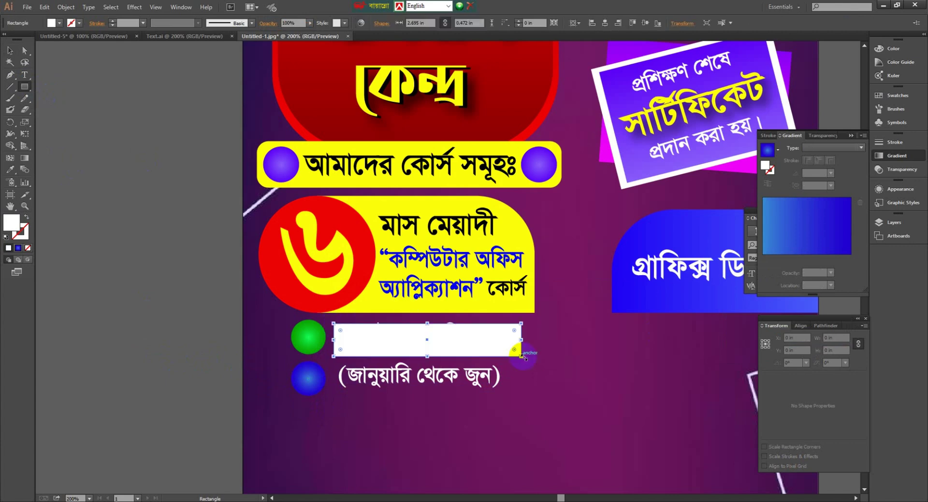
click(10, 50)
click(10, 170)
click(311, 335)
click(25, 51)
drag(340, 331, 344, 335)
click(10, 50)
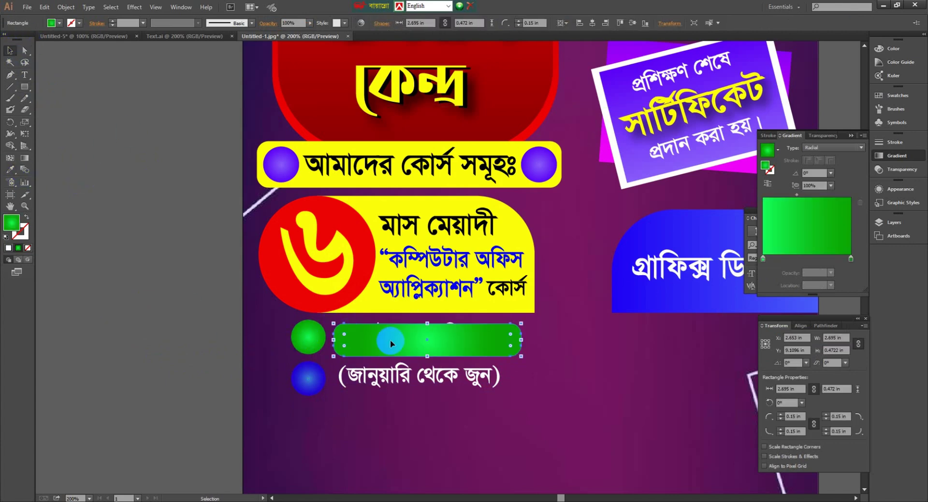
- Send the green bar behind the (জুলাই থেকে ডিসেম্বর) text
right_click(391, 342)
mouse_move(449, 479)
click(517, 466)
click(517, 464)
click(382, 348)
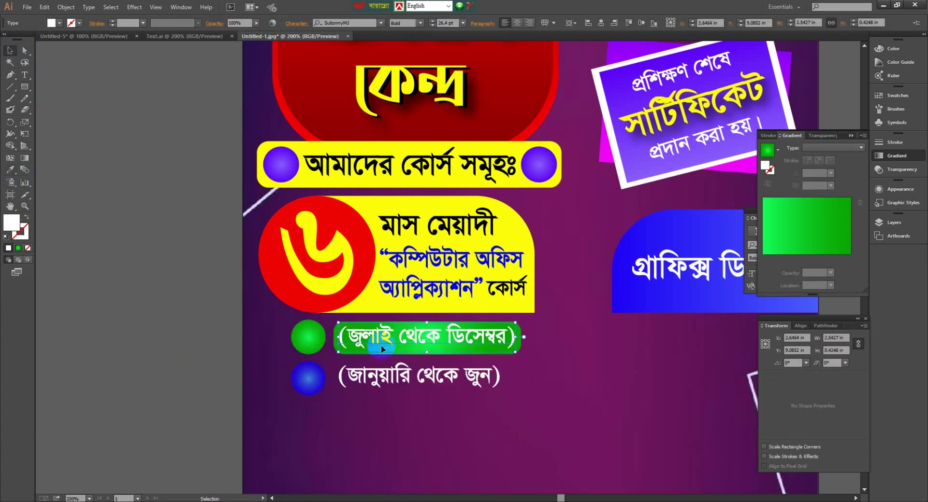
- Darken the green bar's first gradient stop to 15C820 and nudge the date text down to centre it
click(517, 347)
double_click(762, 259)
drag(817, 312, 809, 313)
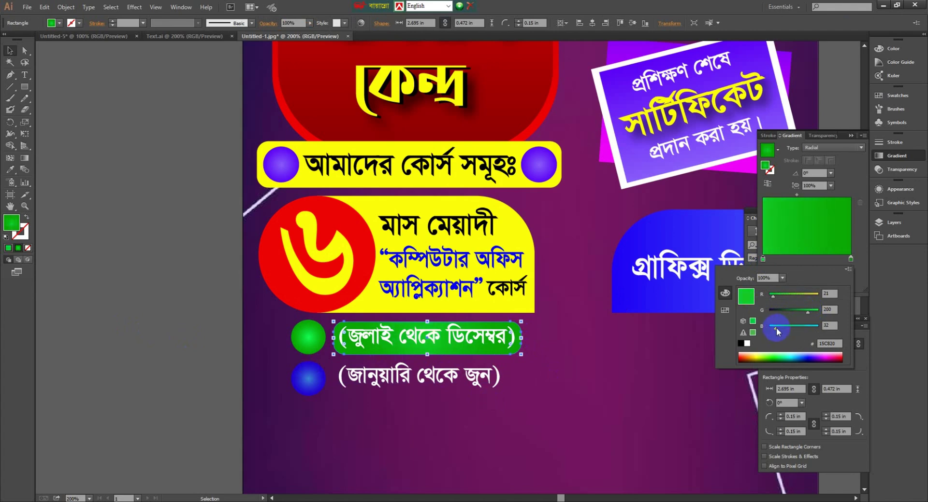
click(437, 345)
key(Down)
key(Down)
- Duplicate the green bar behind the (জানুয়ারি থেকে জুন) text and nudge that text down to centre it
click(409, 377)
drag(337, 344, 336, 384)
click(392, 379)
key(Down)
key(Down)
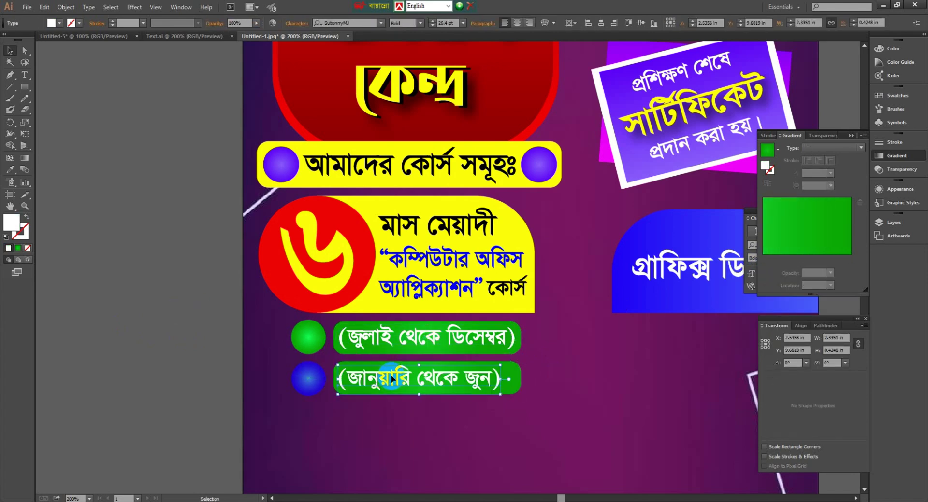
- Fill the second date bar with the blue circle's gradient, made linear and reversed
click(510, 379)
click(10, 169)
click(308, 379)
key(v)
click(820, 148)
click(815, 156)
click(767, 183)
- Change the green date bar's gradient to linear and reverse it
click(517, 341)
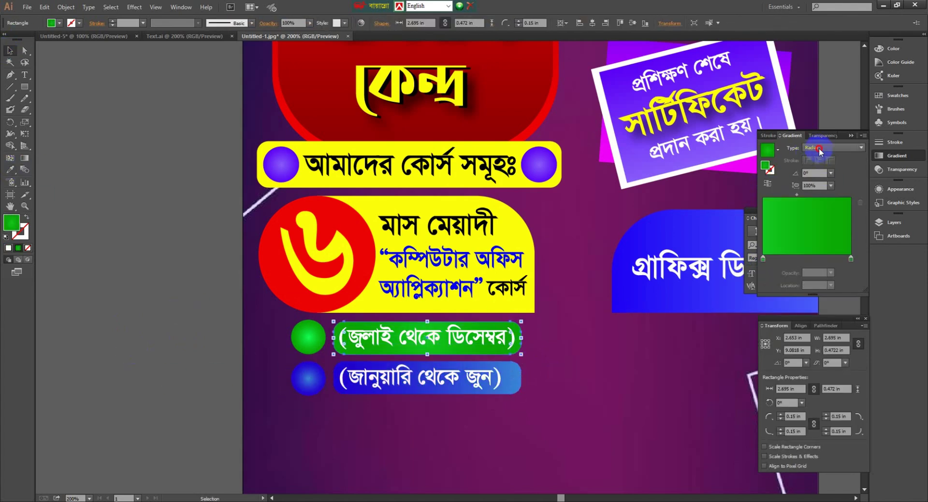
click(819, 148)
click(815, 156)
click(767, 184)
click(178, 271)
- Move the line “-ঃ প্রয়োজনে যোগাযোগ করুন ঃ-” onto the flyer below the date bars
key(ctrl+minus)
key(ctrl+minus)
scroll(361, 392, down, 2)
click(599, 25)
drag(149, 285, 555, 306)
click(676, 284)
- Group the blue circle, bar and (জানুয়ারি থেকে জুন) text and move them below the গ্রাফিক্স ডিজাইন panel
click(385, 281)
shift+click(475, 275)
shift+click(463, 275)
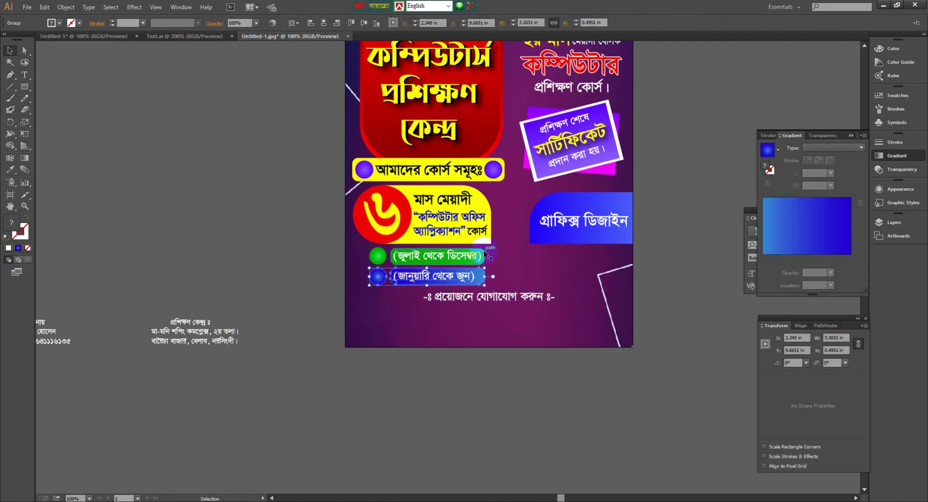
key(ctrl+g)
drag(398, 279, 540, 262)
drag(530, 263, 534, 259)
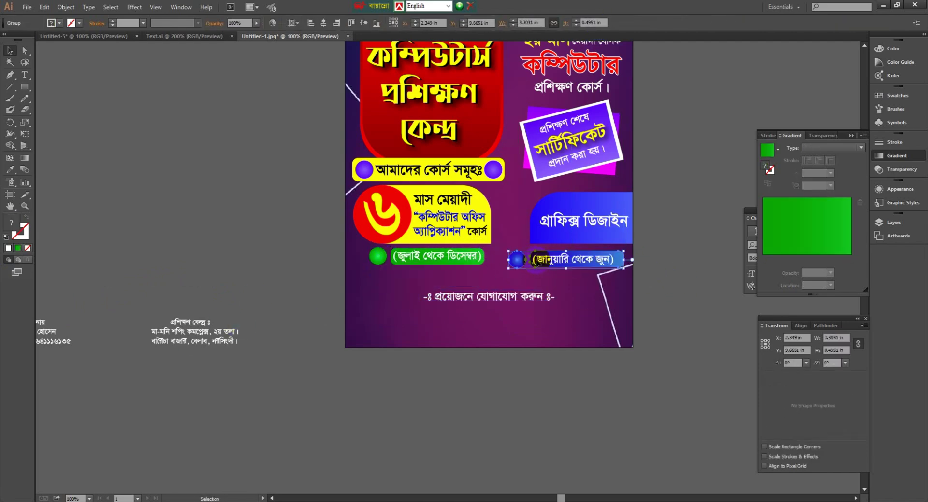
- Move the “-ঃ প্রয়োজনে যোগাযোগ করুন ঃ-” line up to sit centred just below the two date bars
click(557, 273)
key(ctrl+=)
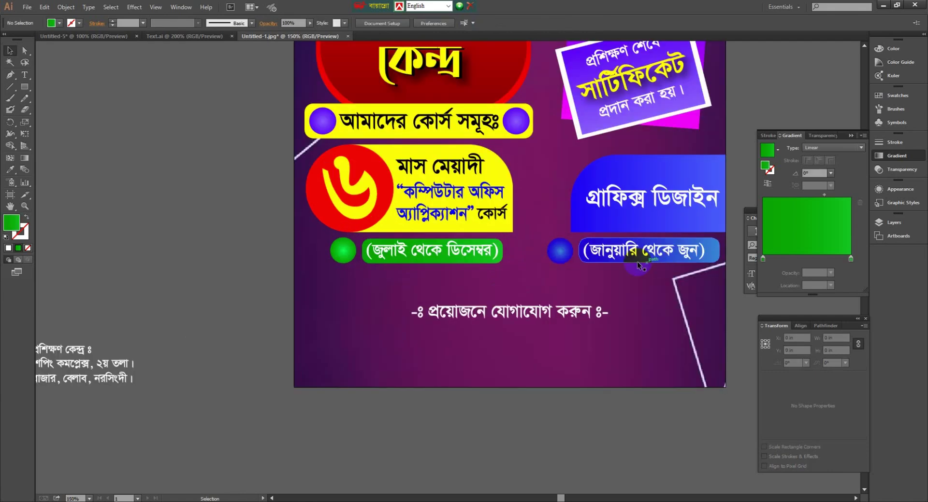
scroll(387, 254, up, 4)
click(404, 245)
scroll(404, 244, up, 1)
click(205, 275)
key(ctrl+-)
drag(475, 339, 480, 320)
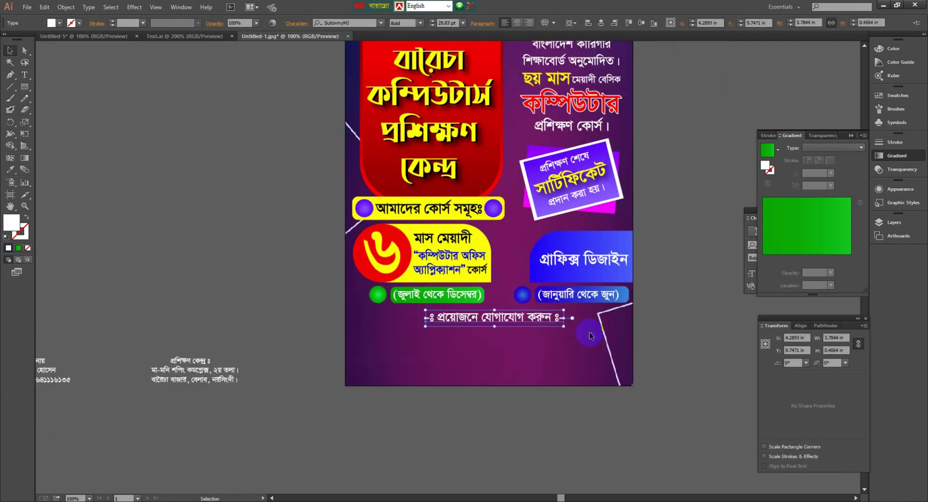
- Draw a rectangle about 2.94 × 1.57 in in the flyer's bottom-left corner and fill it with the গ্রাফিক্স ডিজাইন panel's blue gradient
drag(344, 334, 448, 389)
click(10, 53)
key(ctrl+minus)
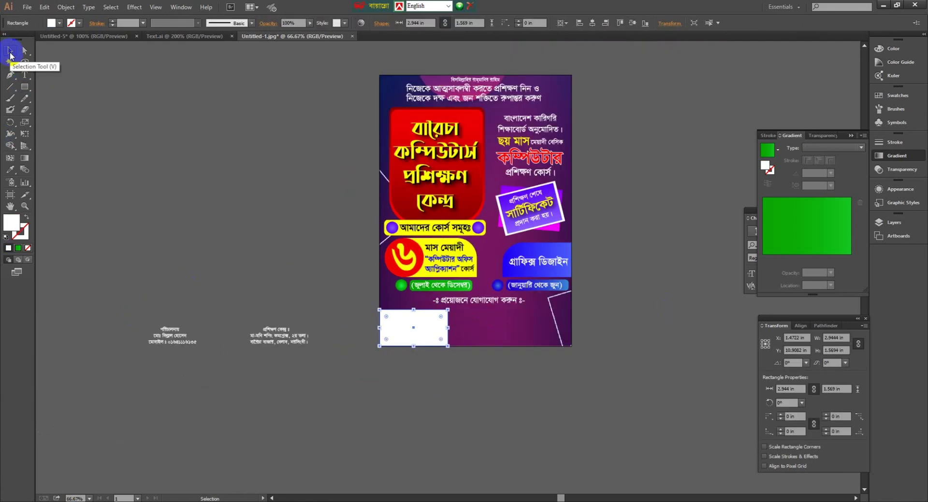
click(14, 171)
click(552, 261)
- Widen the bottom-left panel to about 3.48 in and round its top-right corner to 0.9 in
click(22, 51)
drag(440, 317, 461, 328)
key(v)
- Copy the blue bottom-left panel and mirror the copy into the flyer's bottom-right corner
drag(406, 331, 546, 330)
right_click(501, 328)
mouse_move(588, 454)
click(633, 408)
click(348, 304)
- Recolour the bottom-right panel's gradient from bright red to dark red (AE1500)
double_click(851, 258)
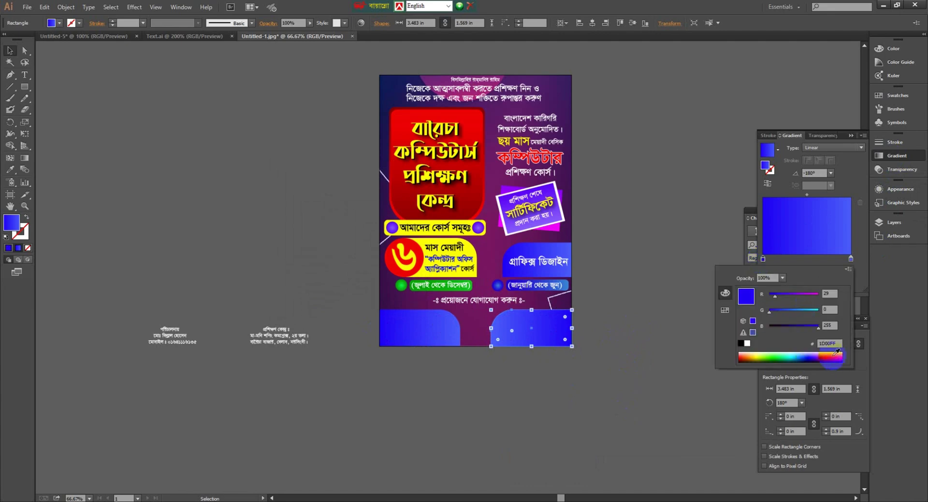
click(835, 356)
drag(786, 329, 766, 331)
double_click(850, 259)
click(836, 357)
drag(815, 295, 803, 295)
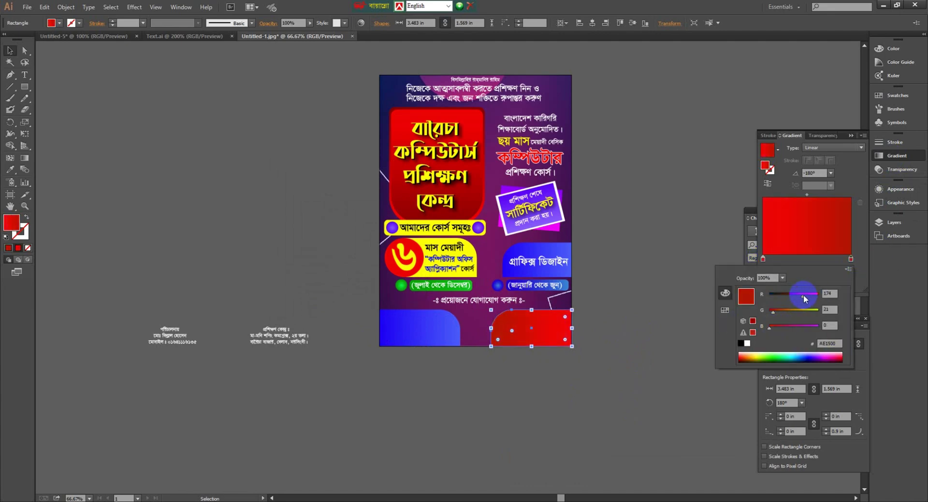
- Move the প্রশিক্ষণ কেন্দ্র heading and its address lines onto the red panel and bring them to the front
drag(317, 320, 578, 324)
right_click(277, 337)
click(401, 433)
click(742, 341)
key(ctrl+plus)
key(ctrl+plus)
scroll(742, 340, down, 2)
- Enlarge the প্রশিক্ষণ কেন্দ্র heading on the red bottom-right panel and recolour it yellow (FFFF00)
click(565, 337)
drag(593, 322, 623, 323)
click(893, 49)
drag(840, 89, 786, 89)
- Enlarge the two address lines beneath the heading so they fill most of the red panel's width
click(587, 348)
shift+click(592, 363)
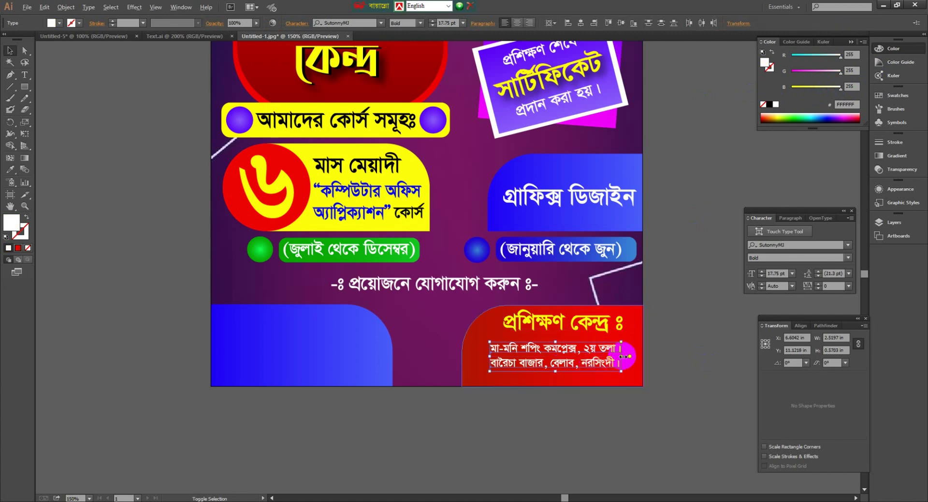
drag(623, 357, 636, 358)
click(657, 382)
- Nudge the address lines vertically to adjust their spacing below the heading on the red panel
click(607, 373)
key(Up)
key(Up)
key(Up)
shift+click(607, 352)
key(Down)
key(Down)
key(Down)
key(Down)
- Enlarge the yellow প্রশিক্ষণ কেন্দ্র heading slightly toward the left side of the red panel
click(577, 325)
click(442, 333)
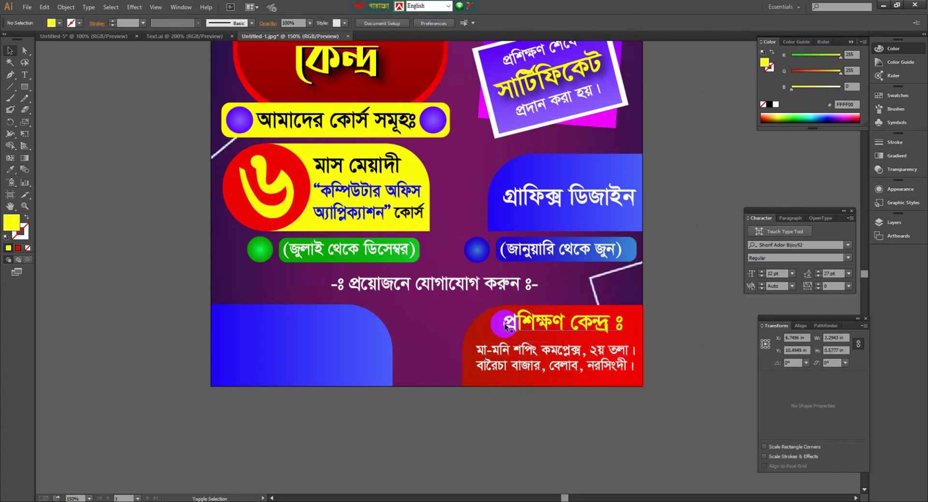
click(504, 327)
drag(503, 338, 498, 339)
- Bring the white contact text block to the front and fit it, enlarged, onto the blue bottom-left panel
key(ctrl+minus)
key(ctrl+minus)
click(325, 439)
click(140, 310)
right_click(140, 309)
click(264, 404)
drag(139, 312, 382, 305)
drag(403, 313, 415, 319)
click(402, 343)
- Enlarge the contact's name line on the blue panel and recolour it yellow (FFFF00)
key(ctrl+plus)
key(ctrl+plus)
click(344, 347)
drag(347, 347, 363, 349)
click(768, 105)
key(ctrl+z)
click(350, 419)
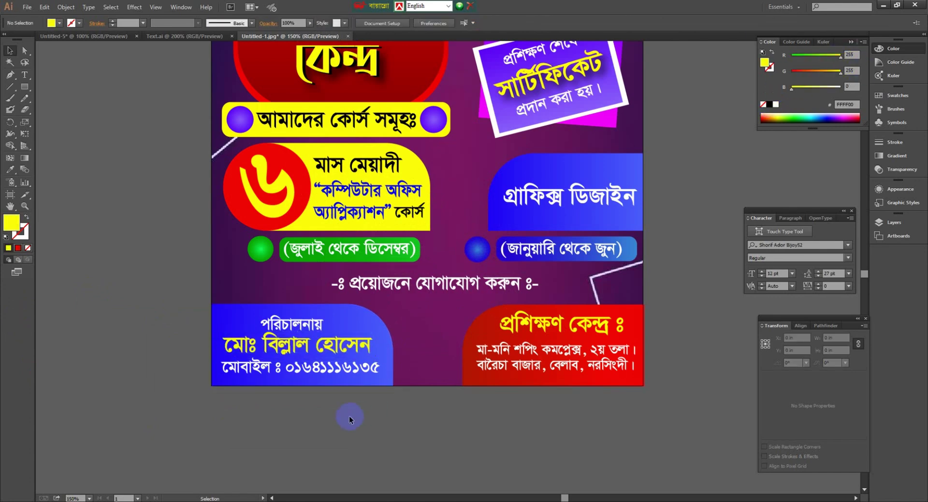
- Darken the left gradient stop of the blue bottom-left panel to deep blue (1D00A6)
click(383, 328)
click(893, 160)
double_click(763, 259)
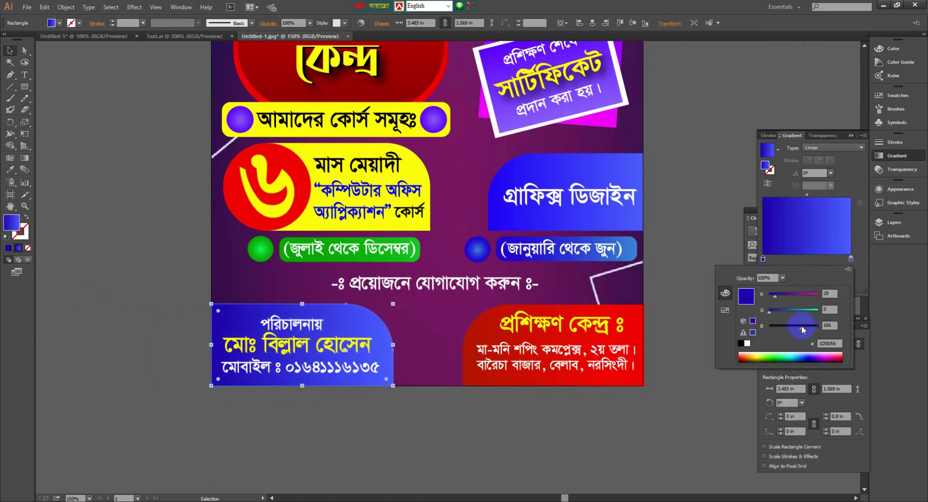
- Slightly enlarge the blue and red bottom panels from their inner top corners, the red one to about 3.58 by 1.61 in
click(380, 319)
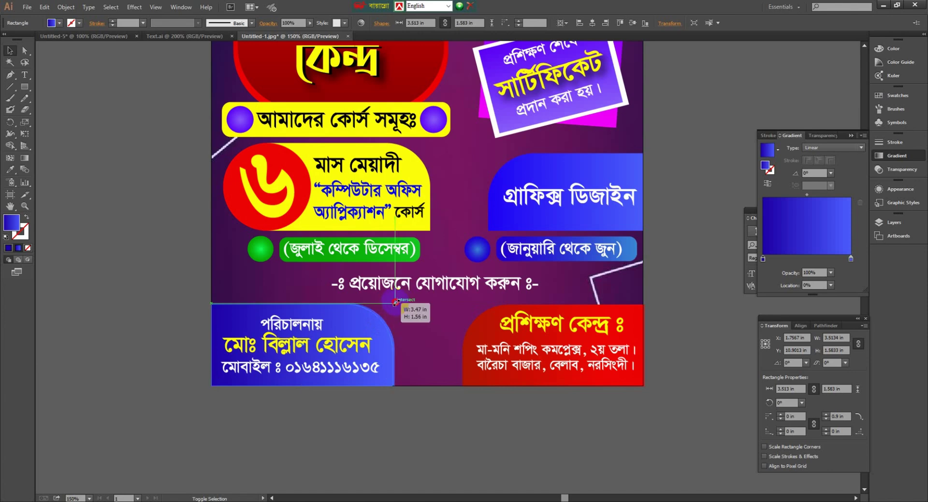
click(496, 322)
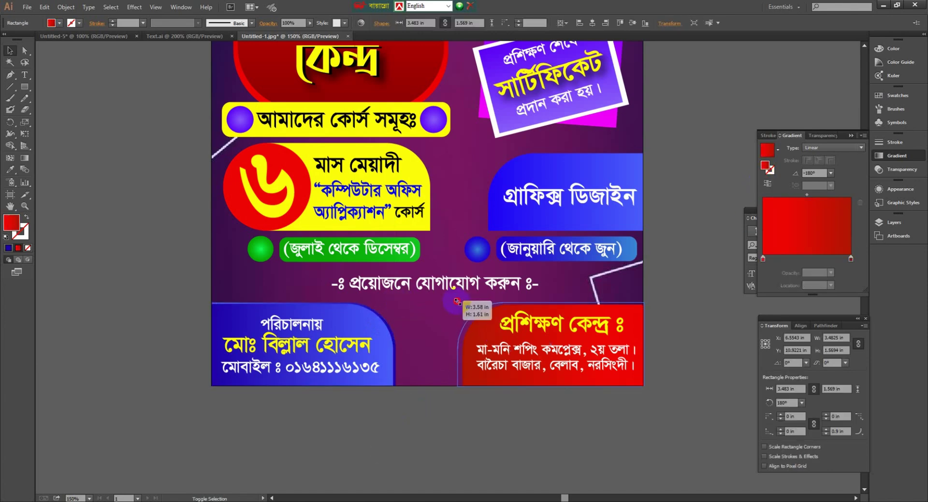
drag(456, 302, 456, 302)
click(645, 399)
- Recolour the two-line slogan at the top of the flyer yellow (FFFF00)
key(ctrl+minus)
key(ctrl+minus)
scroll(219, 393, up, 8)
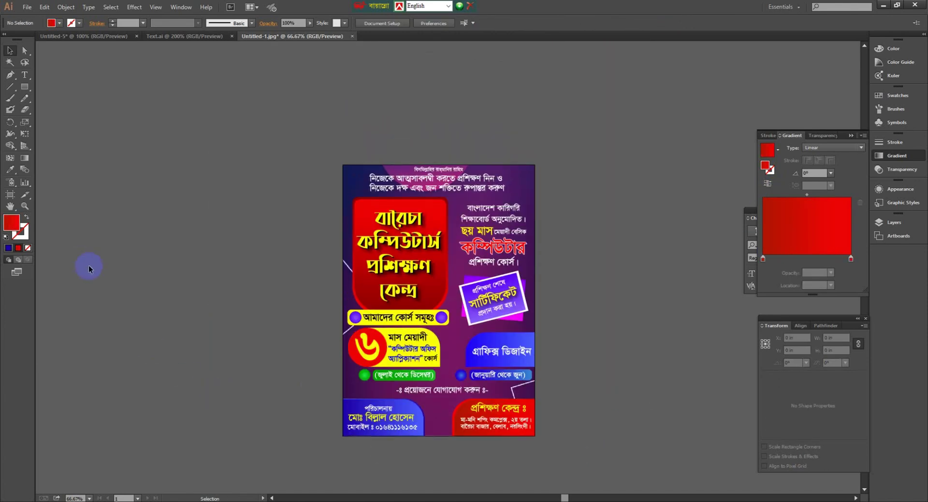
click(459, 181)
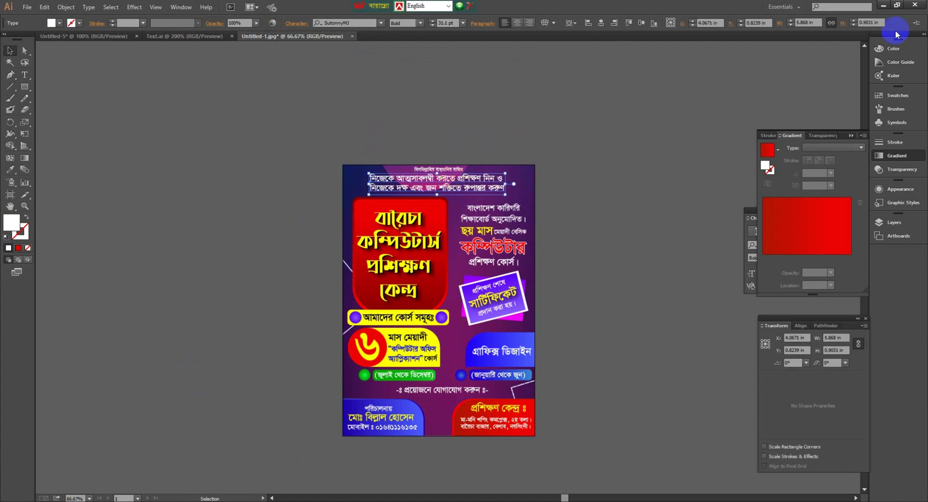
click(884, 48)
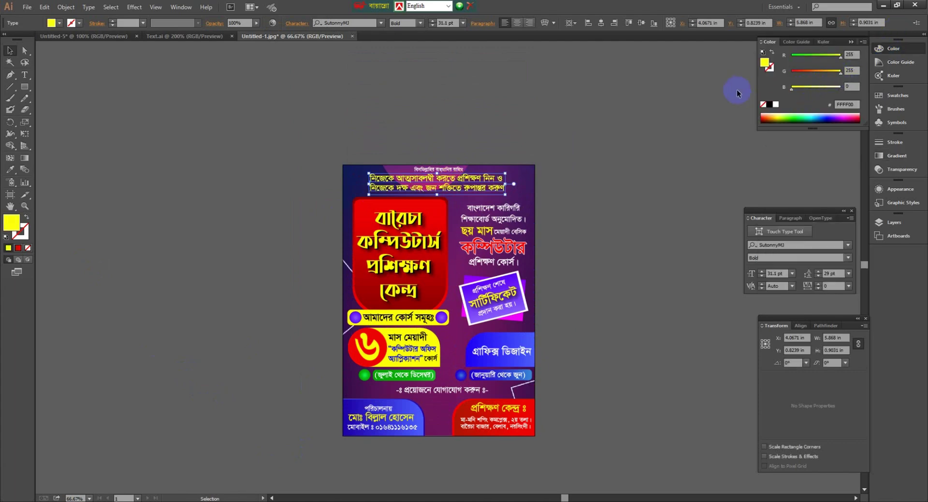
click(604, 137)
- Copy the yellow slogan to the clipboard and recolour the original dark green (003700)
key(ctrl+plus)
scroll(522, 162, up, 2)
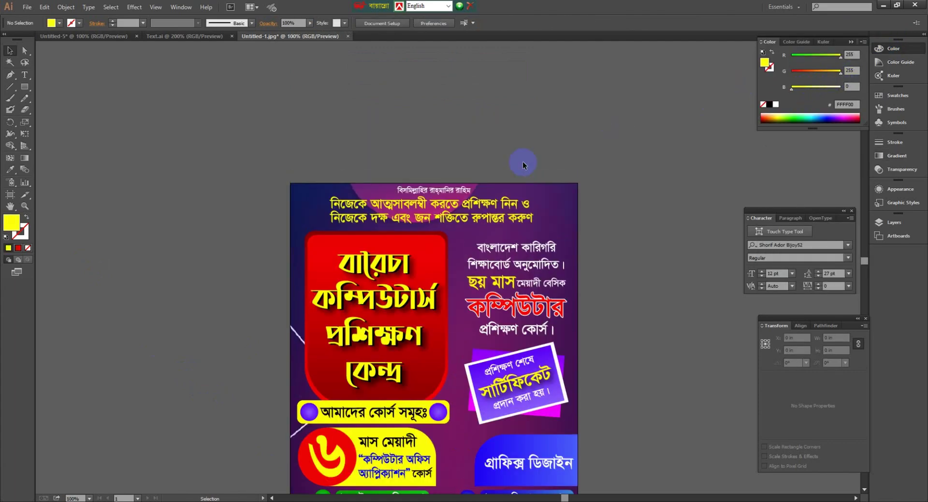
click(435, 213)
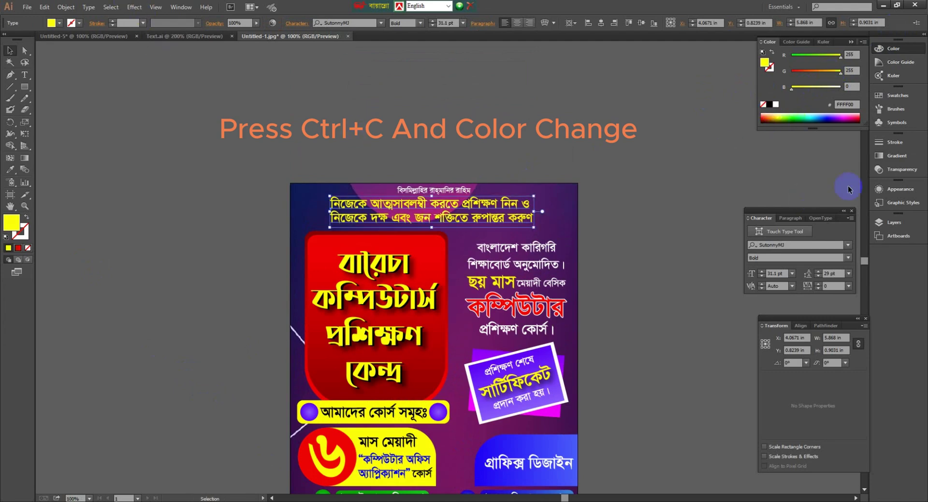
click(771, 107)
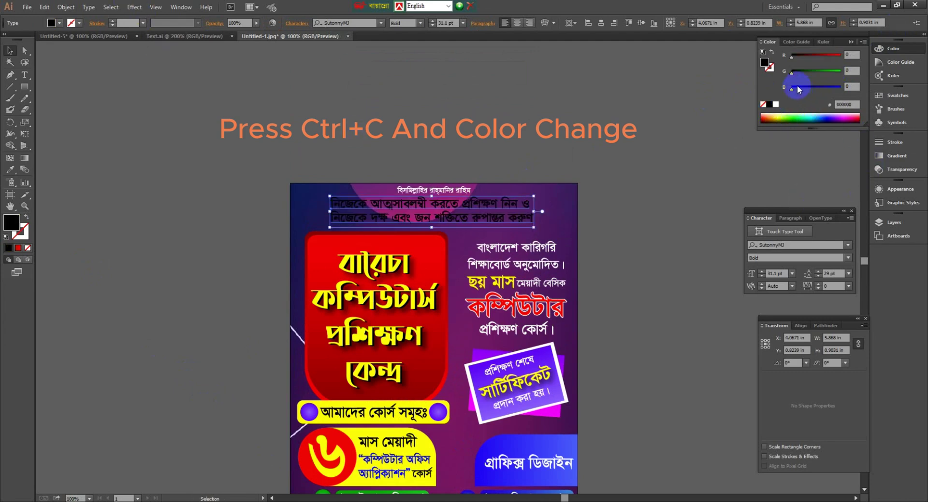
drag(794, 73, 801, 73)
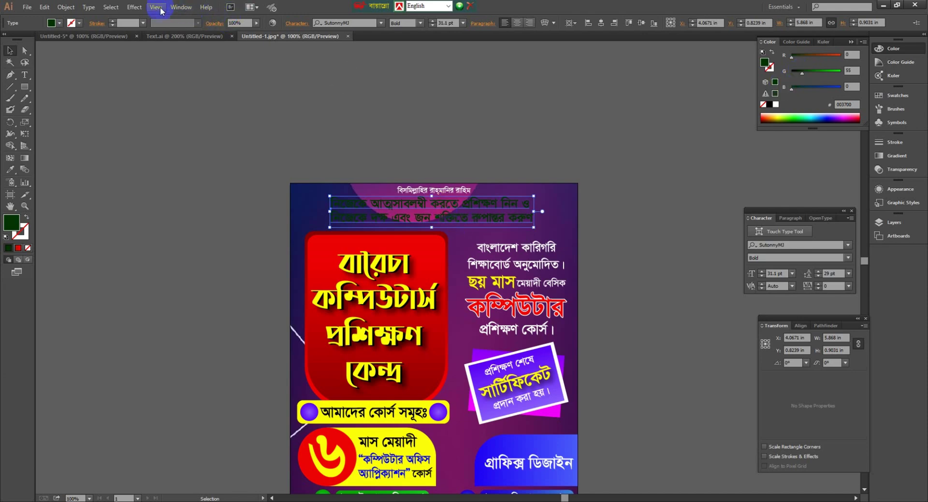
- Give the dark slogan a Multiply drop shadow (75% opacity, 0.1 in offsets, 0.07 in blur) and paste the yellow copy over it
click(134, 7)
mouse_move(198, 116)
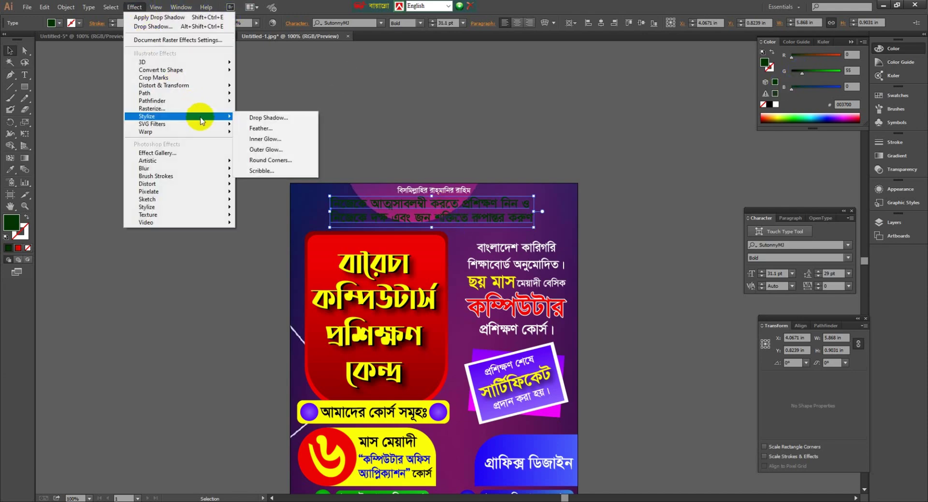
click(249, 119)
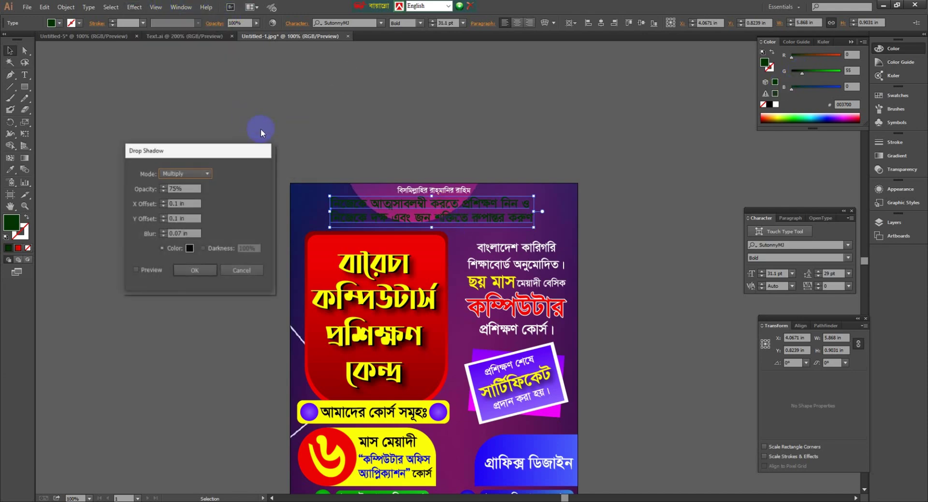
click(142, 269)
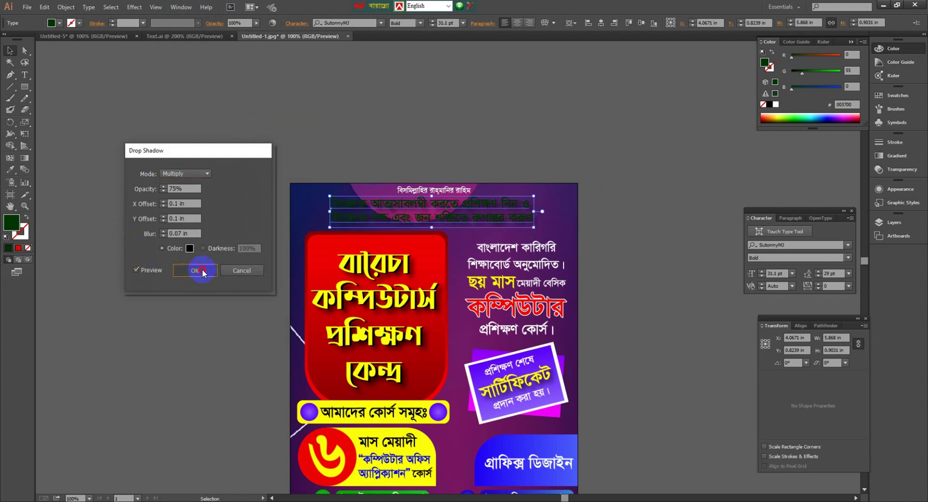
click(198, 269)
key(ctrl+v)
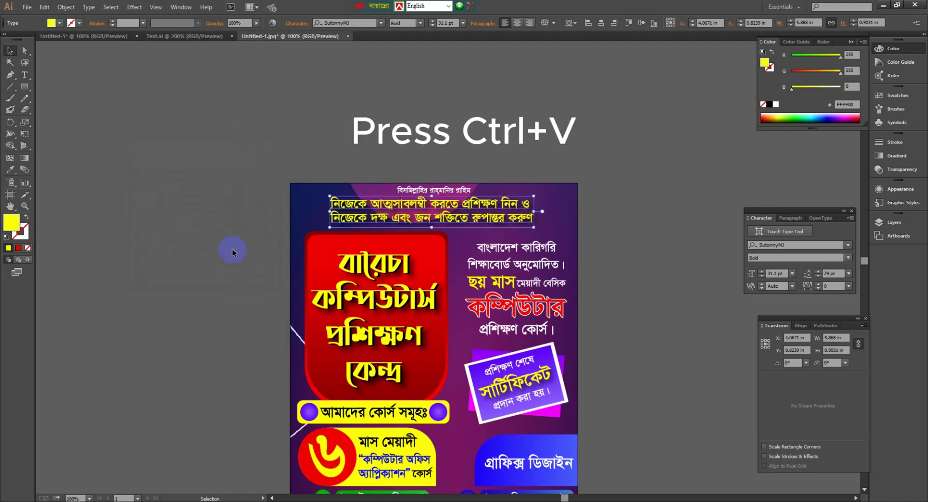
click(483, 103)
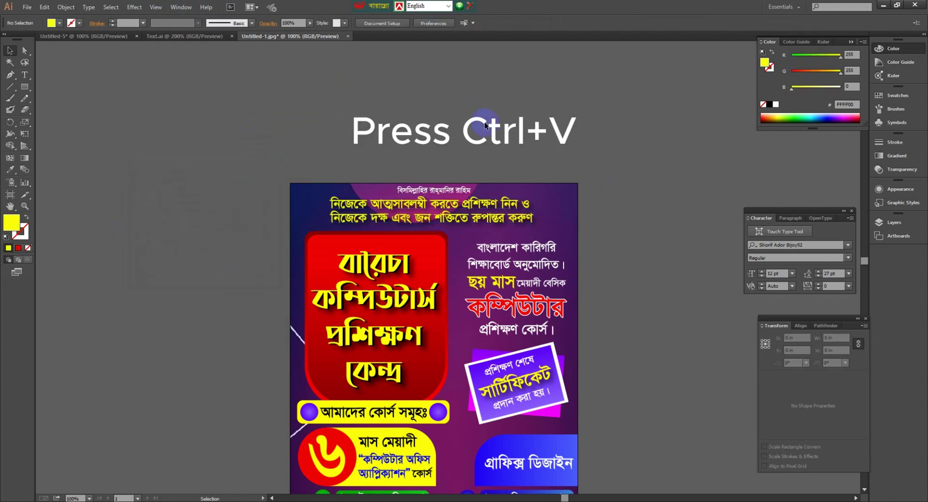
- Apply a Multiply drop shadow to the yellow ছয় মাস text with 75% opacity, 0.1 in offsets and 0.07 in blur
click(489, 285)
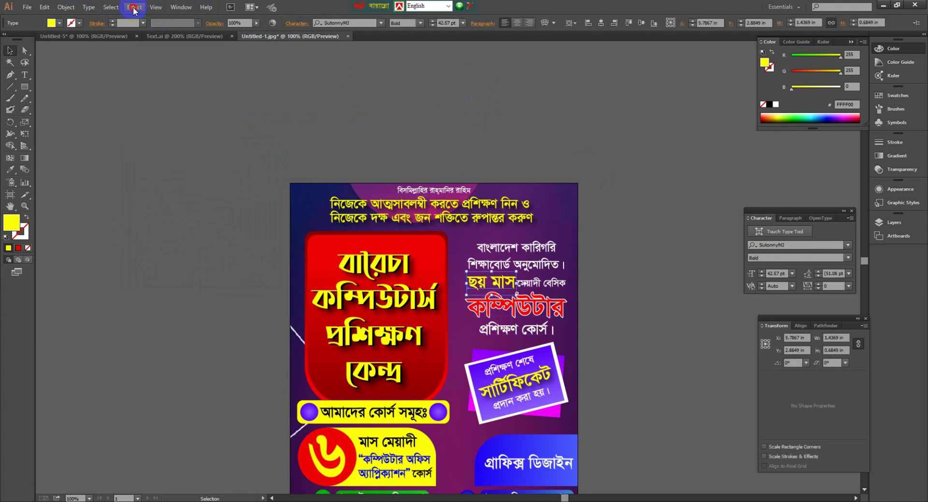
click(134, 8)
mouse_move(209, 118)
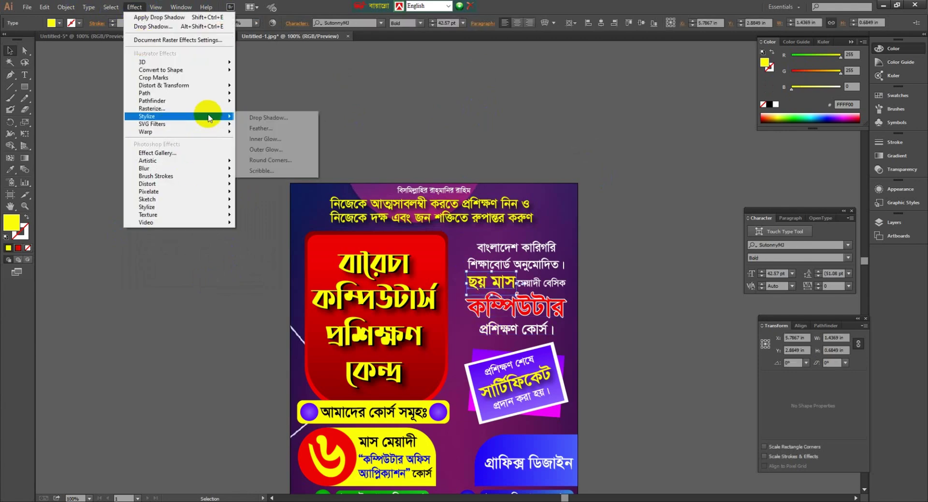
click(246, 118)
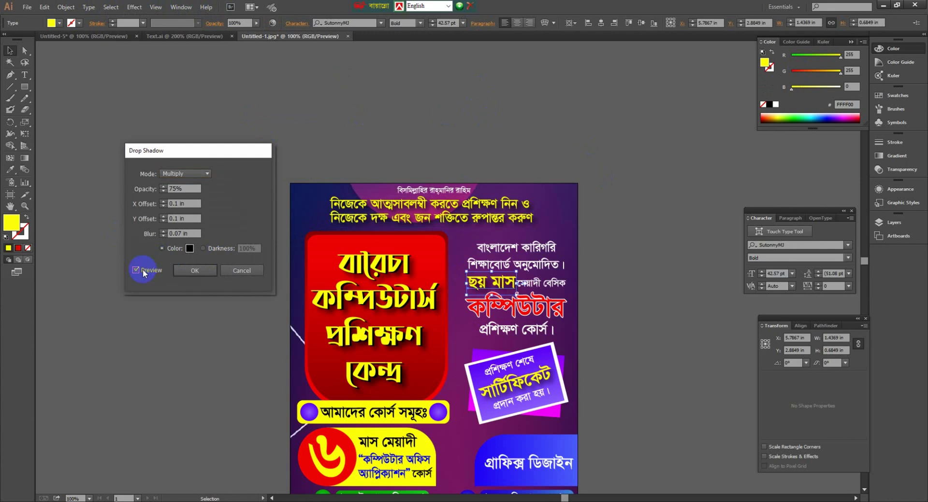
click(194, 270)
scroll(338, 304, down, 3)
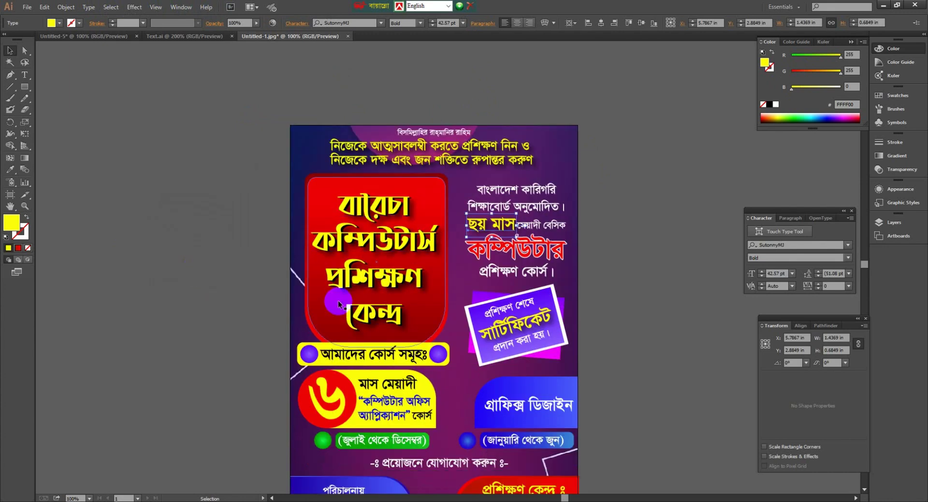
key(ctrl+0)
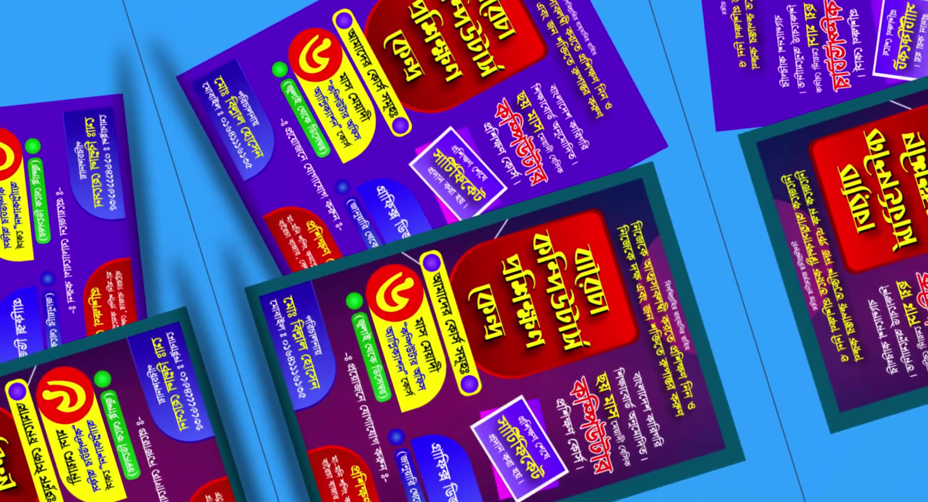